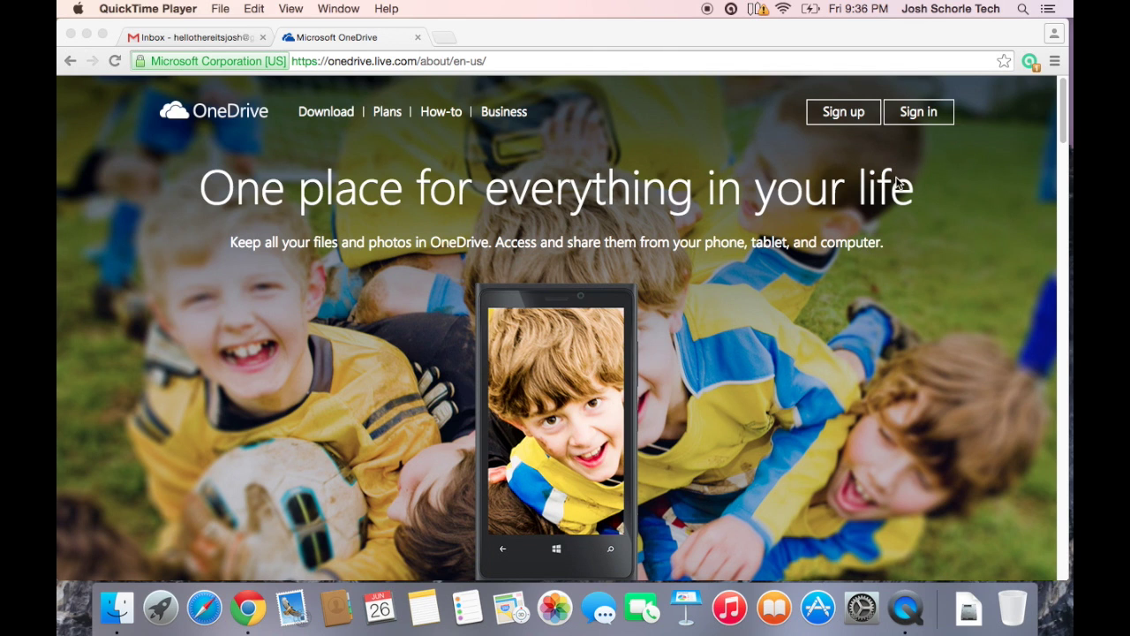
- Open the Create a Microsoft account sign-up form from the sign-up options
left_click(845, 120)
left_click(843, 113)
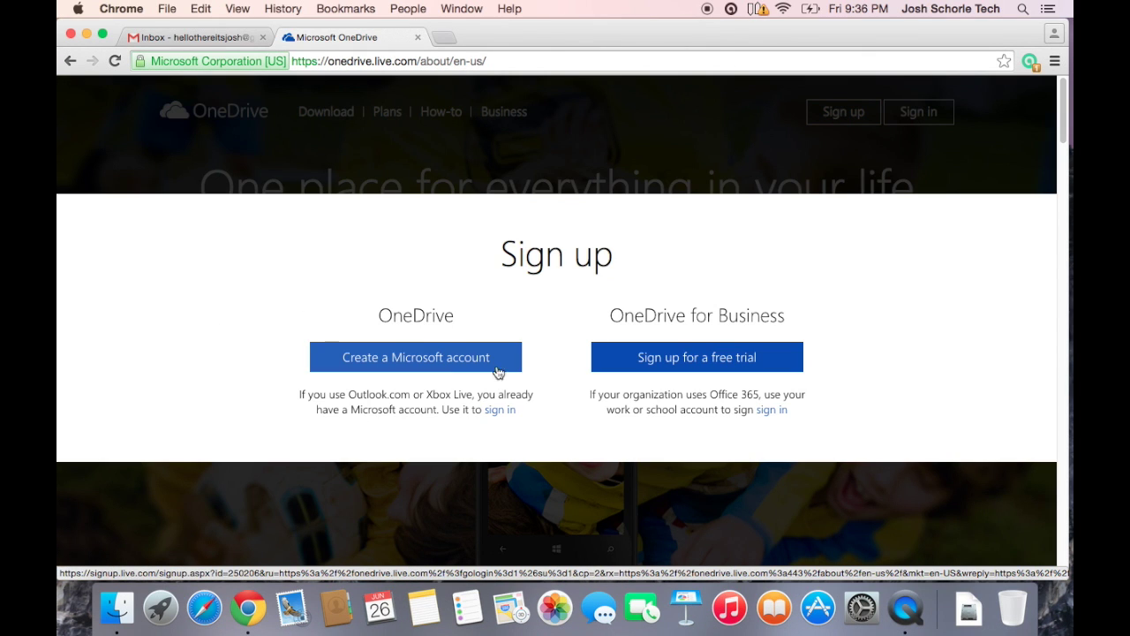
left_click(449, 359)
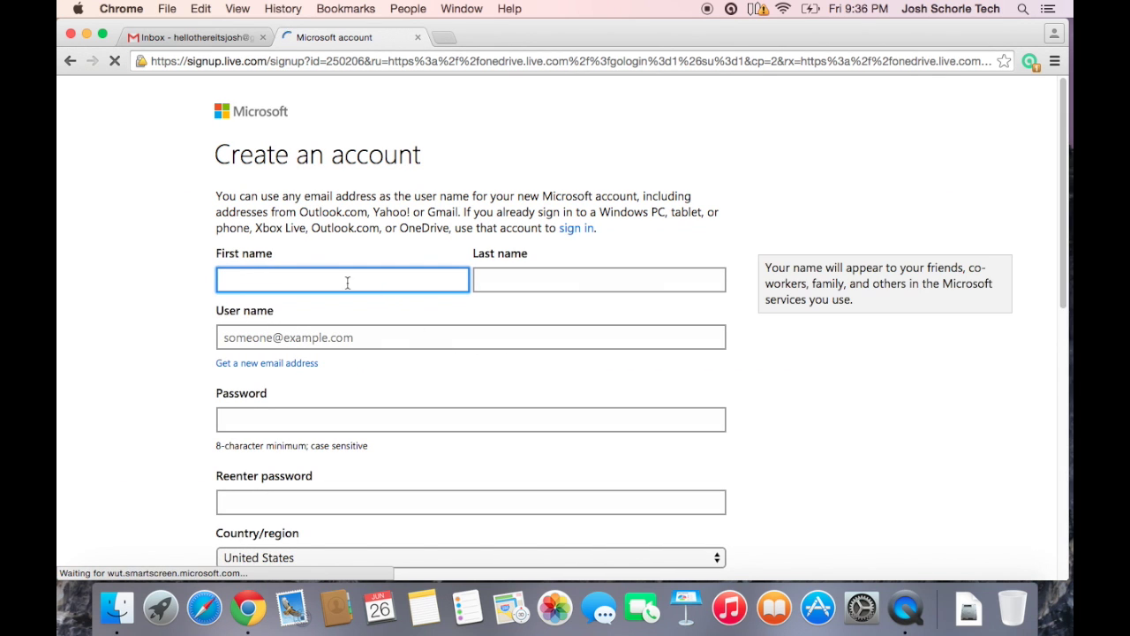
- Uncheck 'Send me promotional offers from Microsoft' further down the form
scroll(304, 410, "down", 2)
scroll(315, 399, "down", 10)
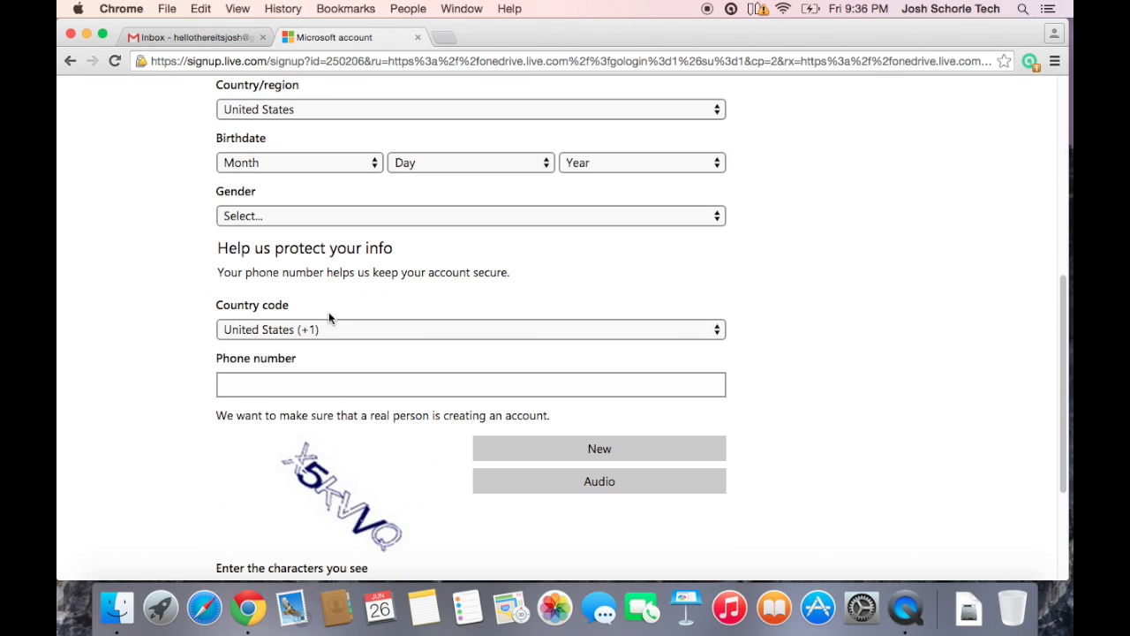
scroll(332, 323, "down", 1)
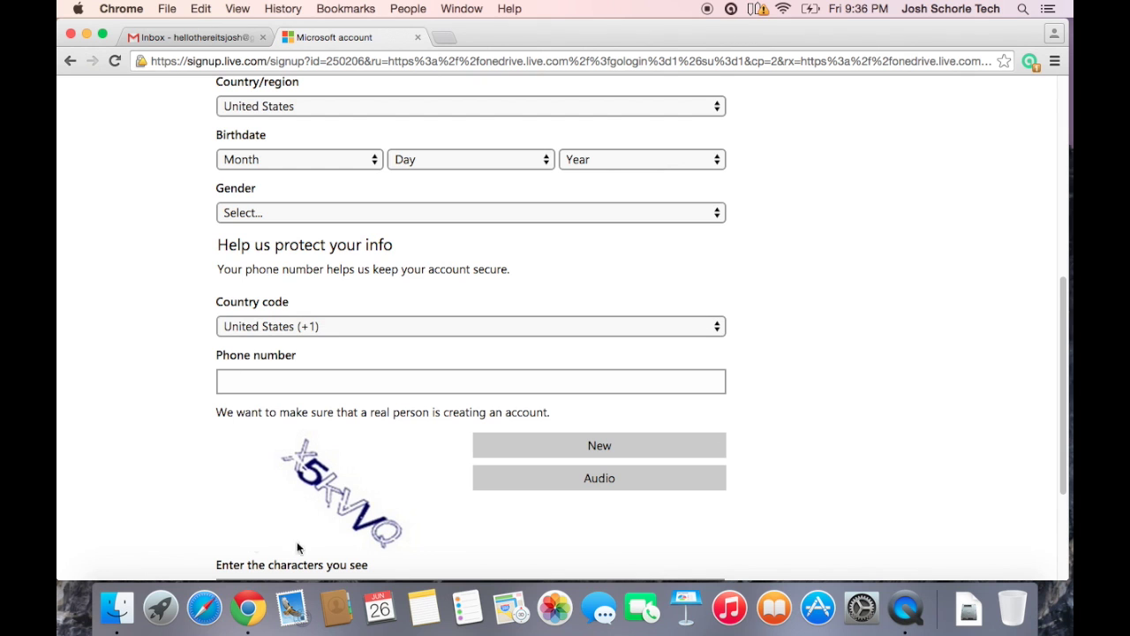
scroll(449, 453, "down", 5)
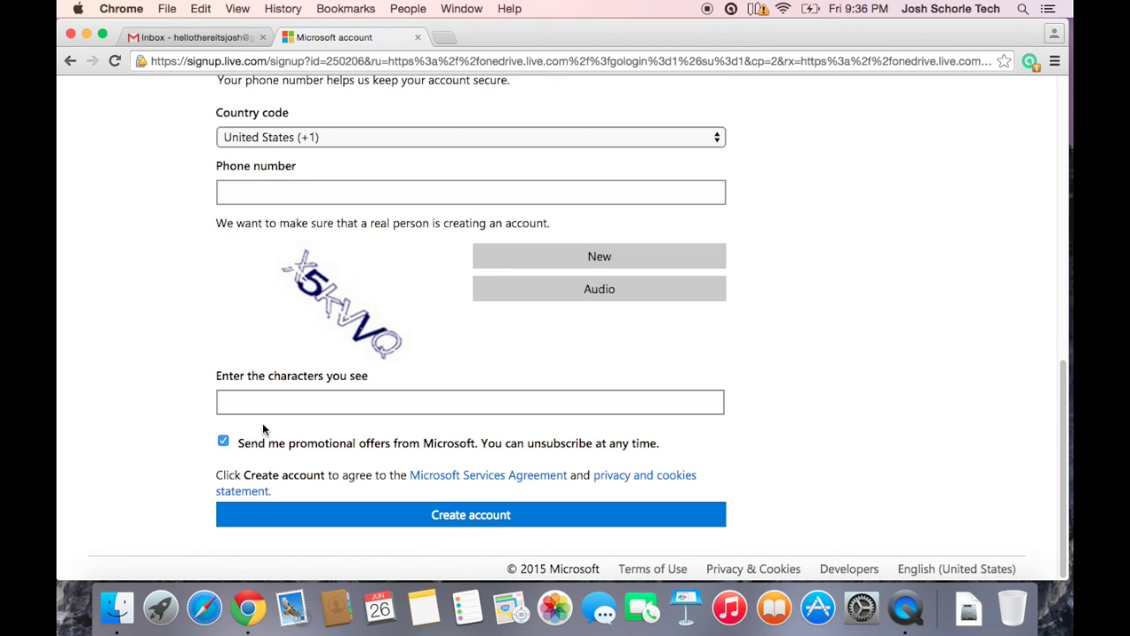
left_click(223, 443)
scroll(269, 430, "up", 5)
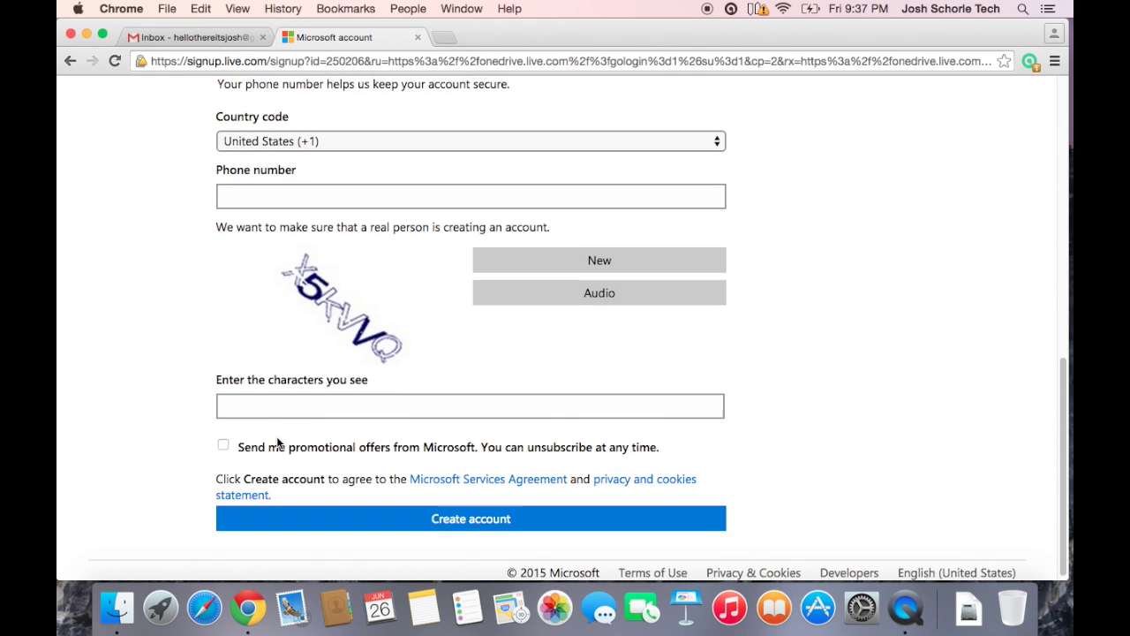
scroll(278, 435, "up", 8)
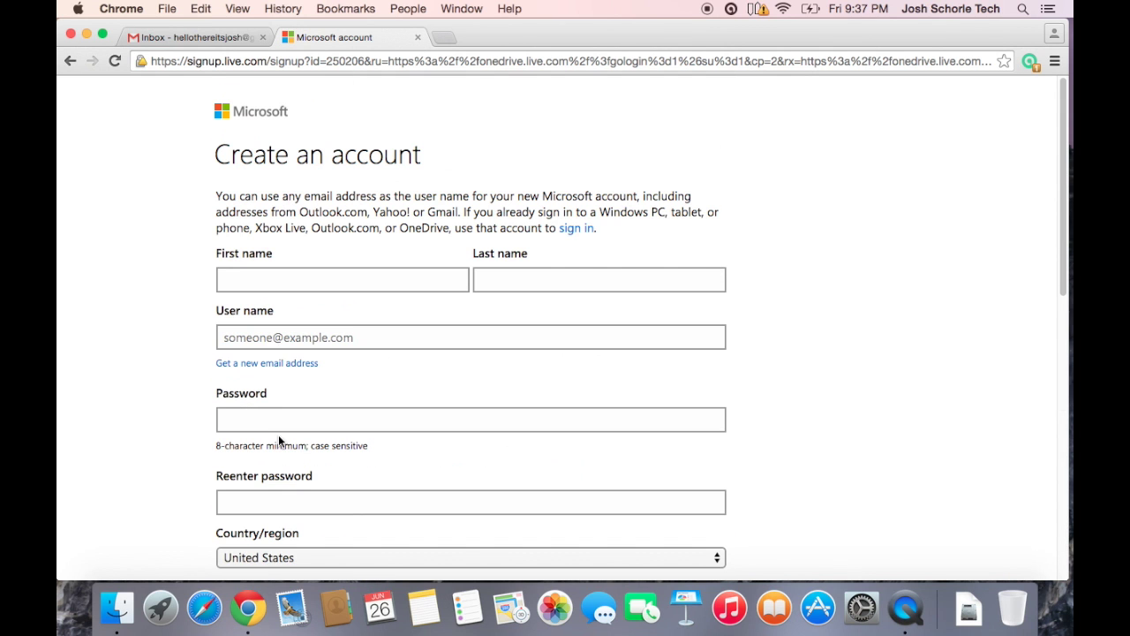
left_click(310, 338)
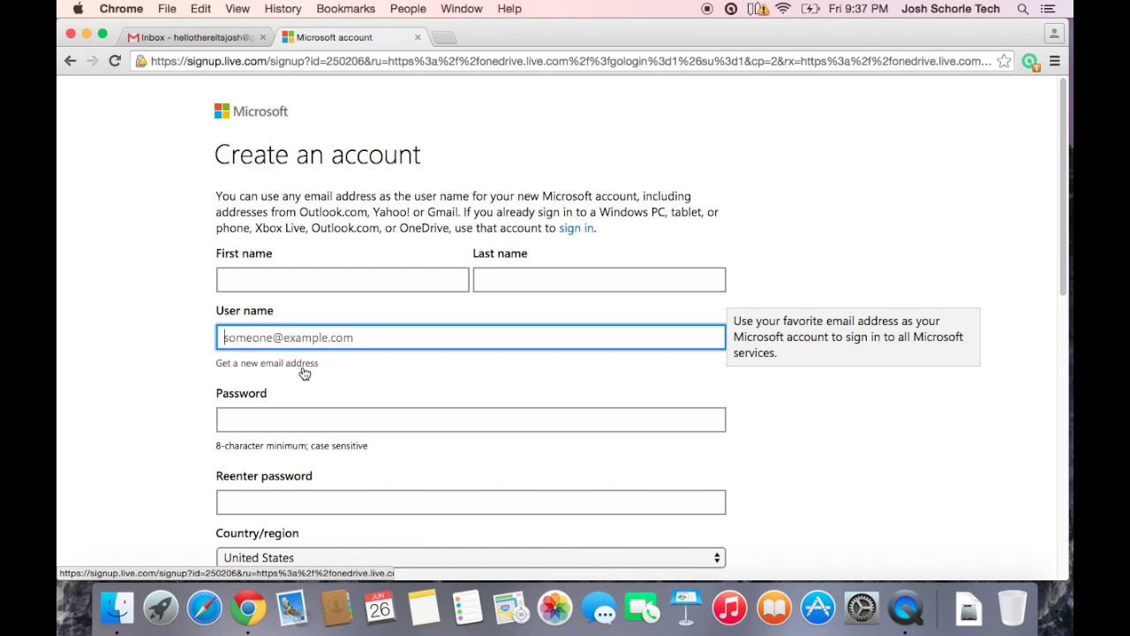
left_click(303, 363)
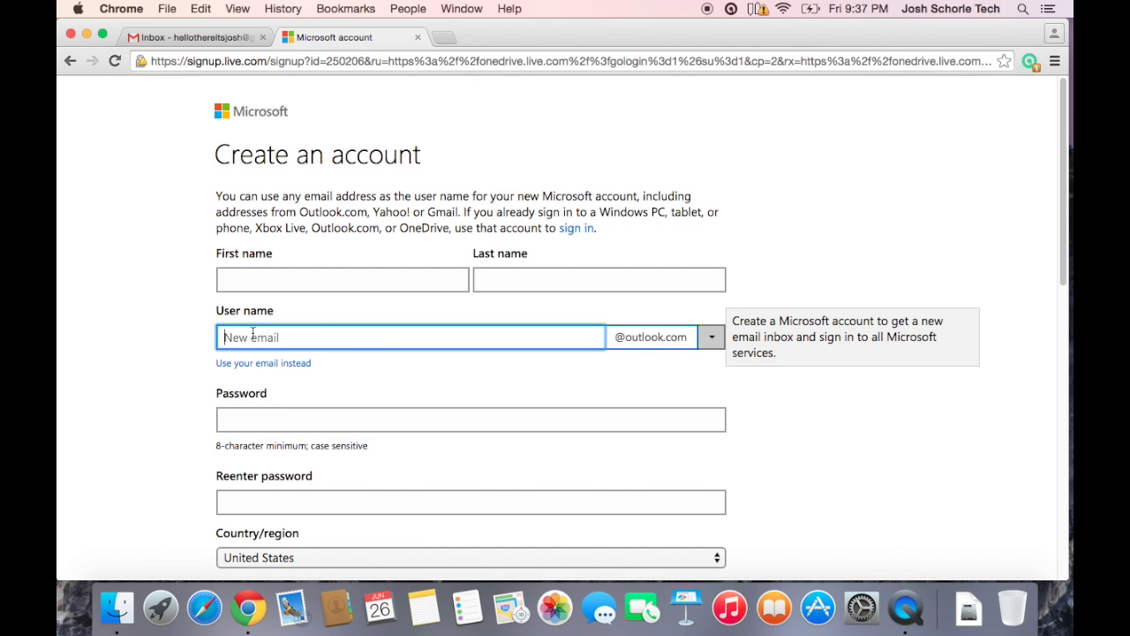
left_click(711, 337)
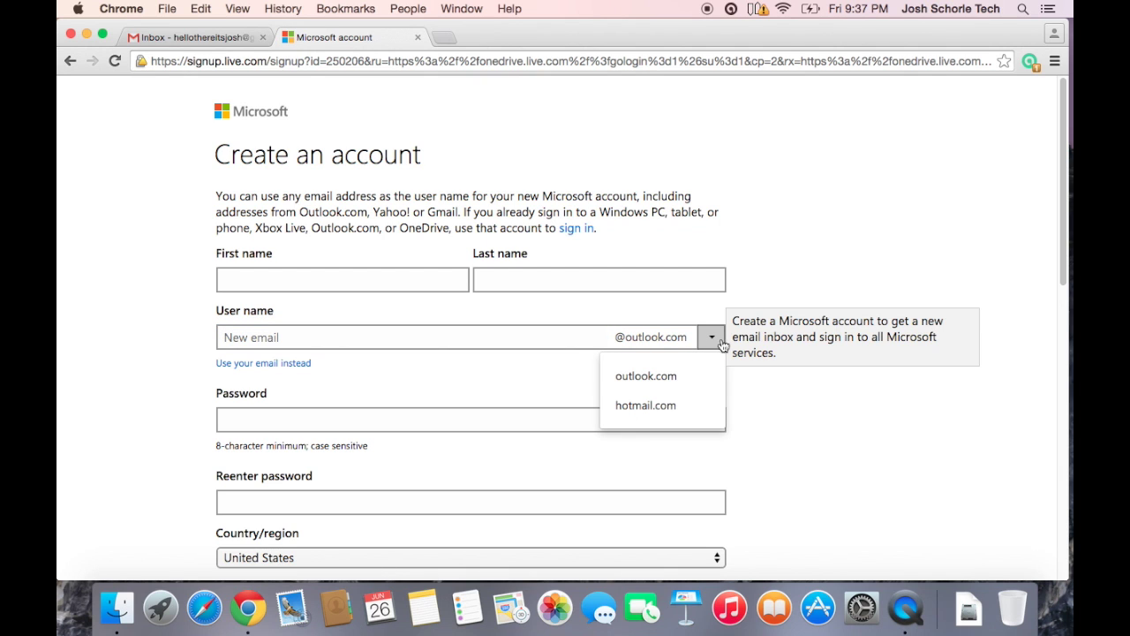
left_click(719, 342)
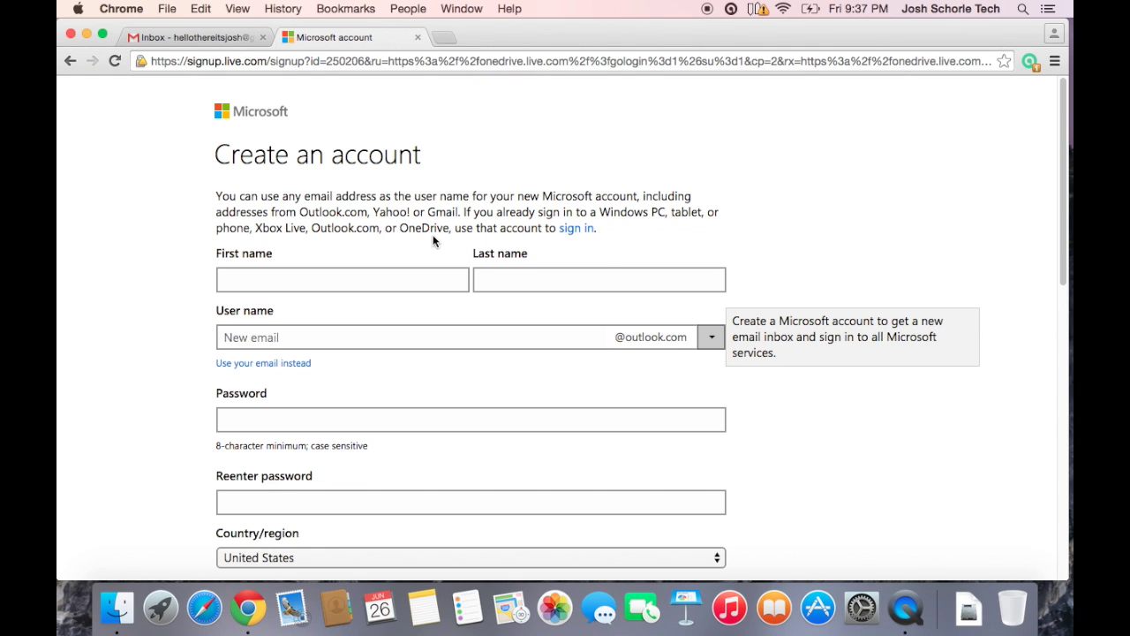
left_click(575, 229)
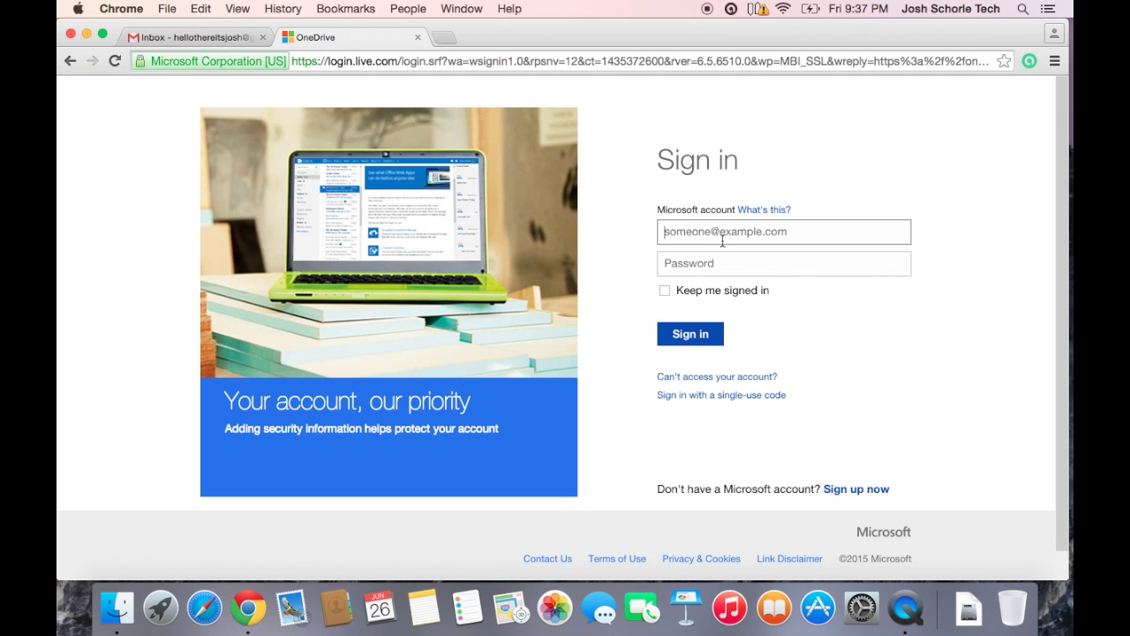
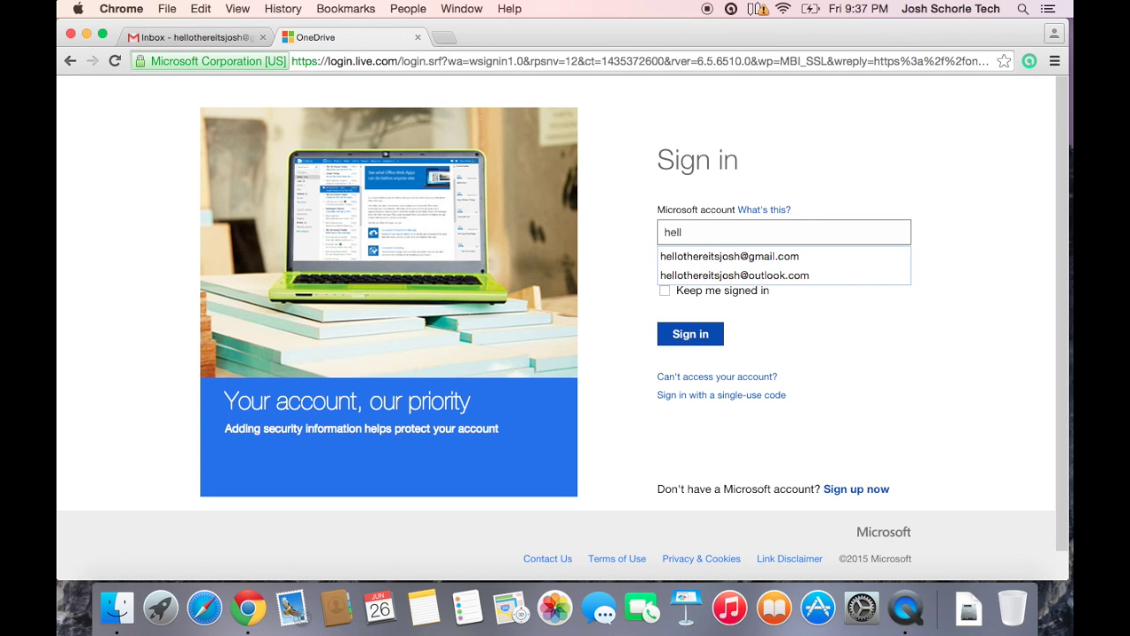
- Sign in with the saved outlook.com account email and its password
left_click(733, 275)
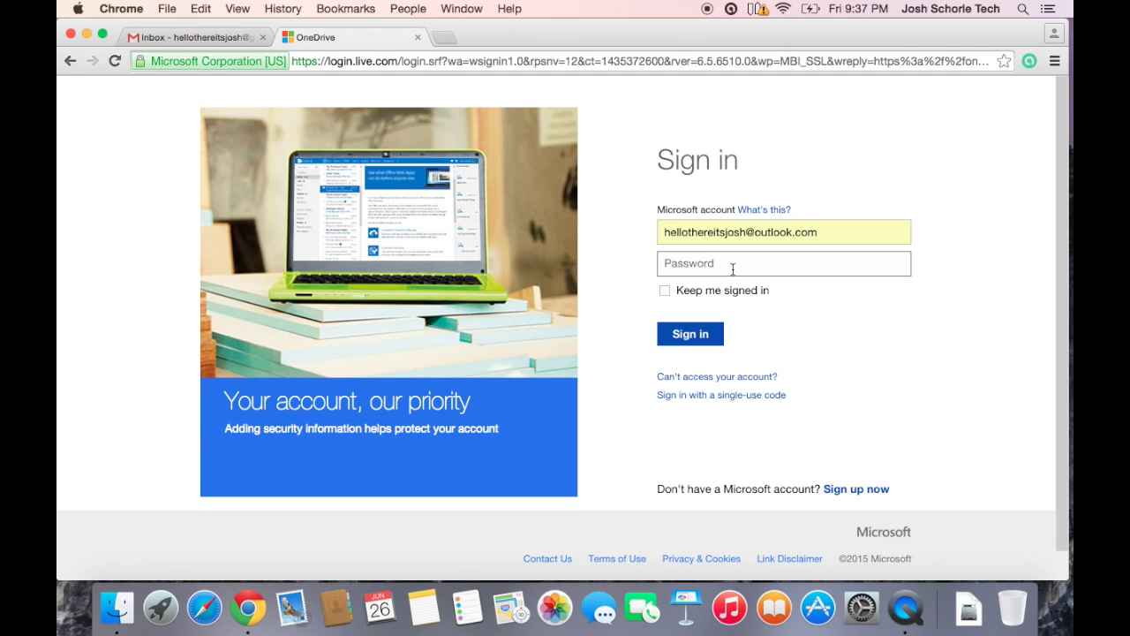
type("***********")
key("Return")
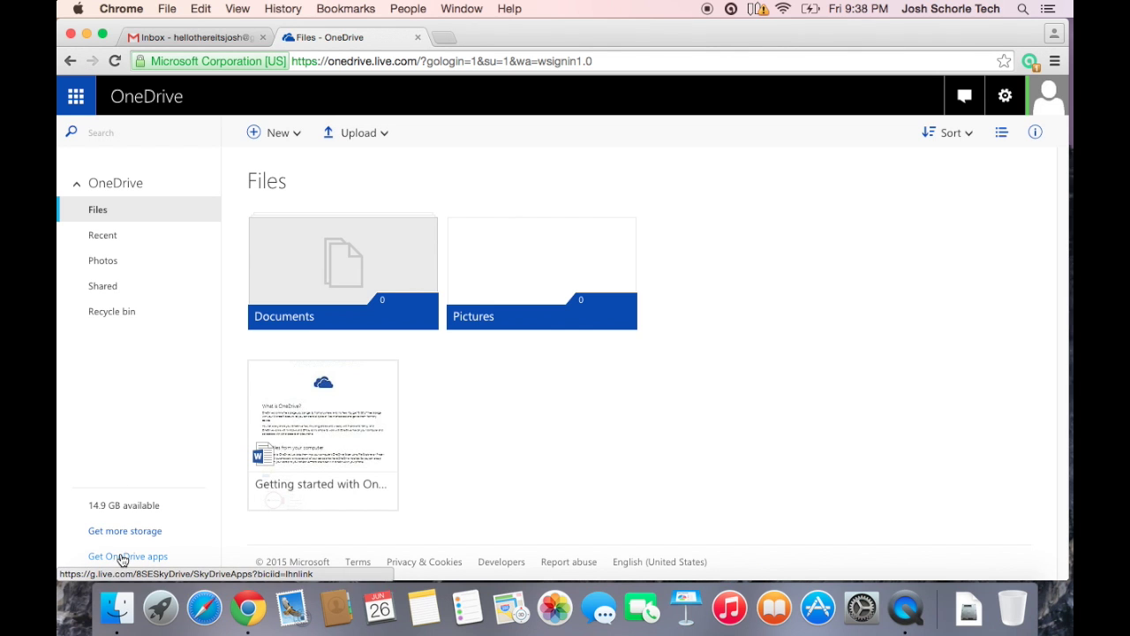
- Go to the OneDrive apps download page for the Mac App Store version
left_click(120, 558)
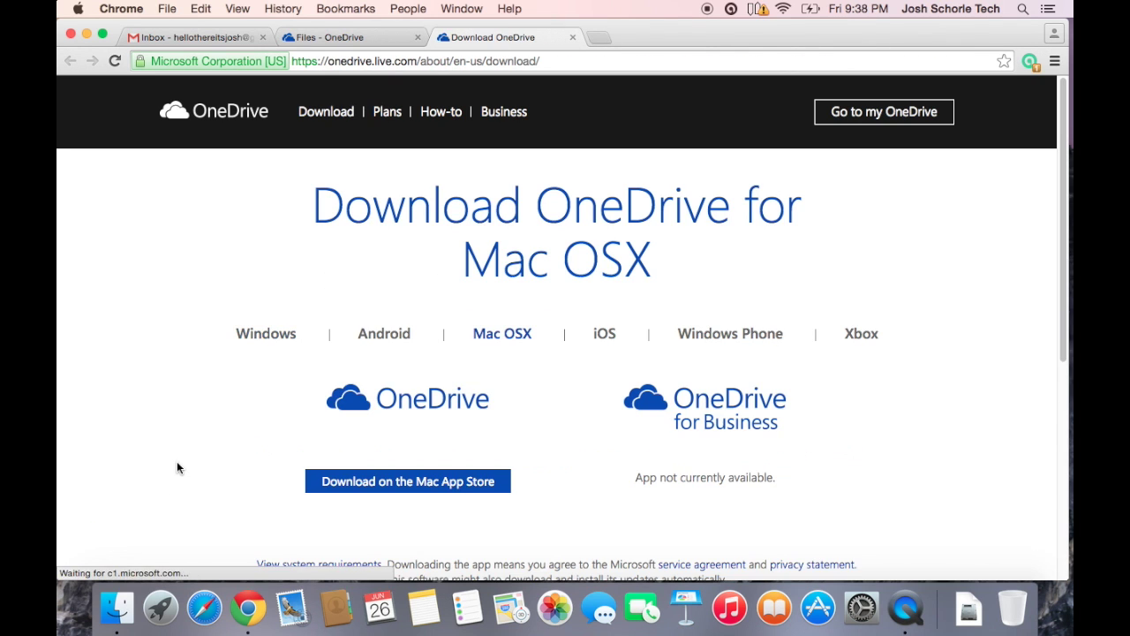
scroll(221, 424, "down", 1)
scroll(225, 424, "down", 3)
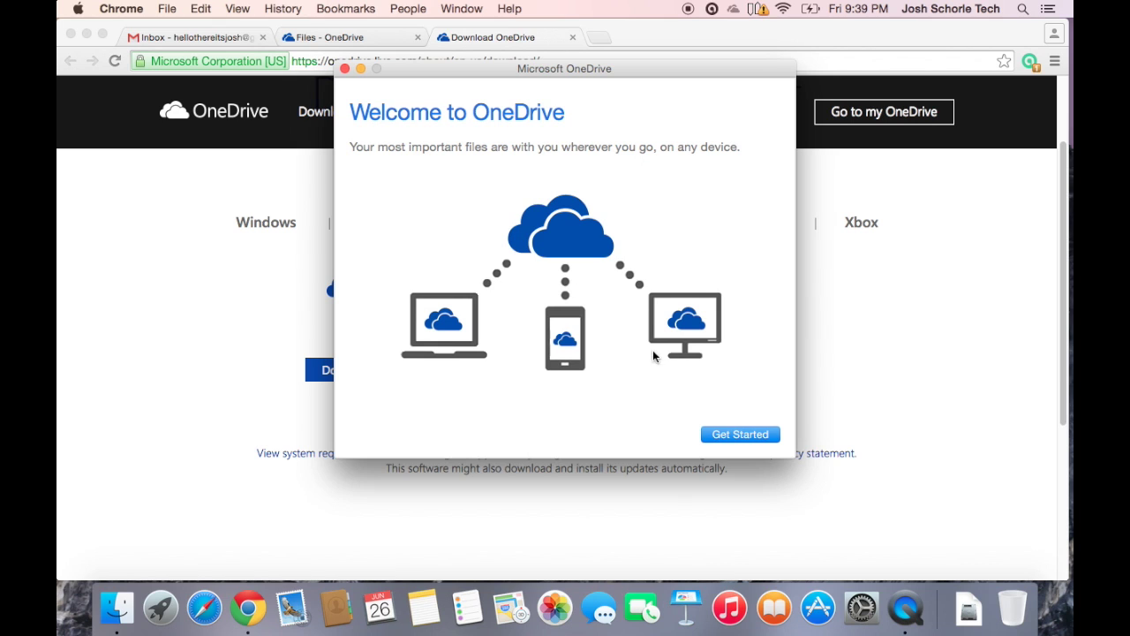
- Sign in to the OneDrive Mac app with the account email and password, enabling open at login
left_click(742, 434)
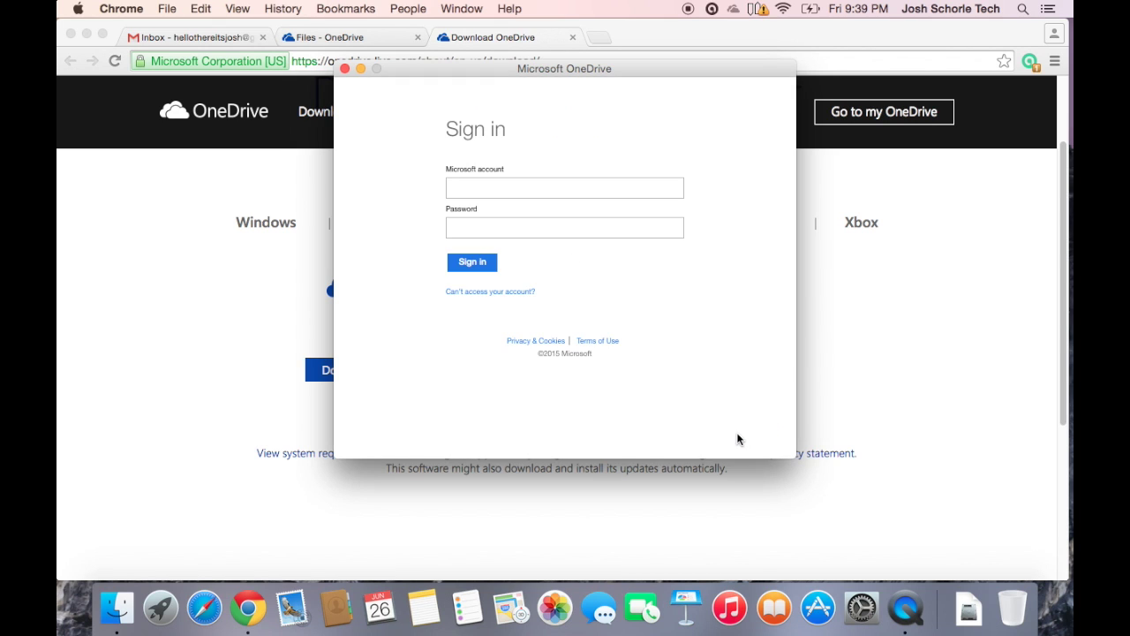
left_click(476, 187)
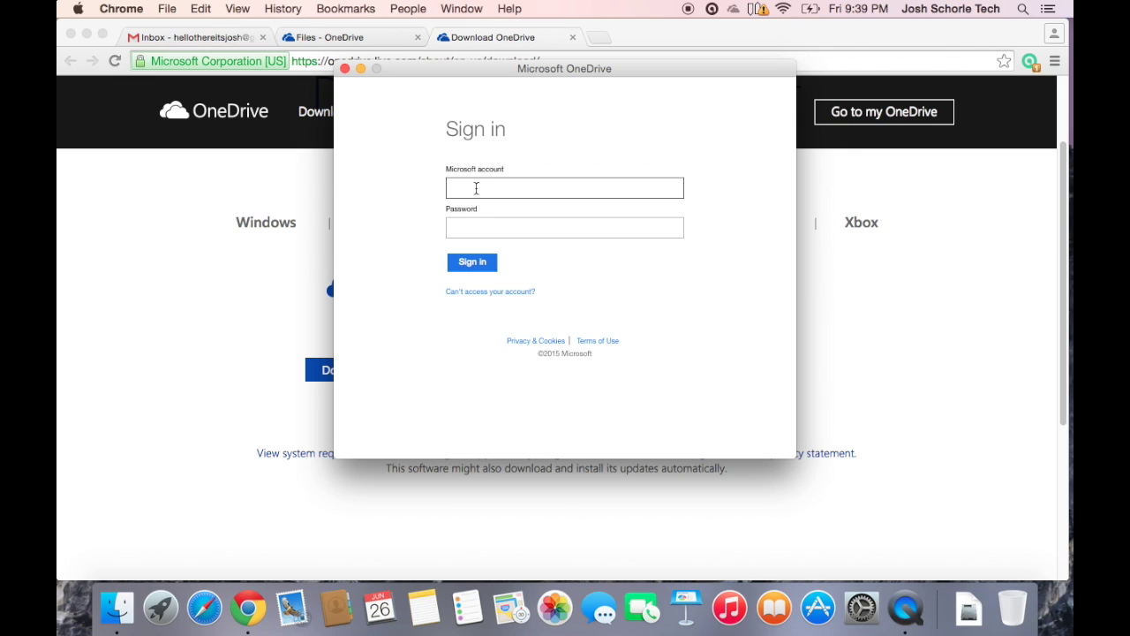
left_click(465, 225)
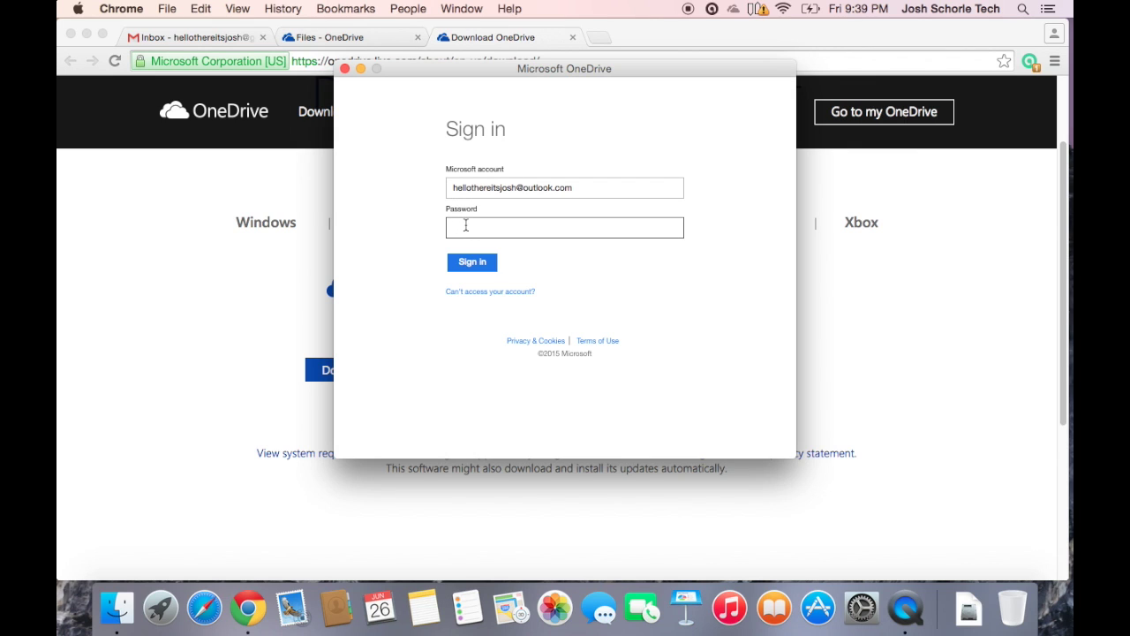
type("••••••••••••")
left_click(477, 261)
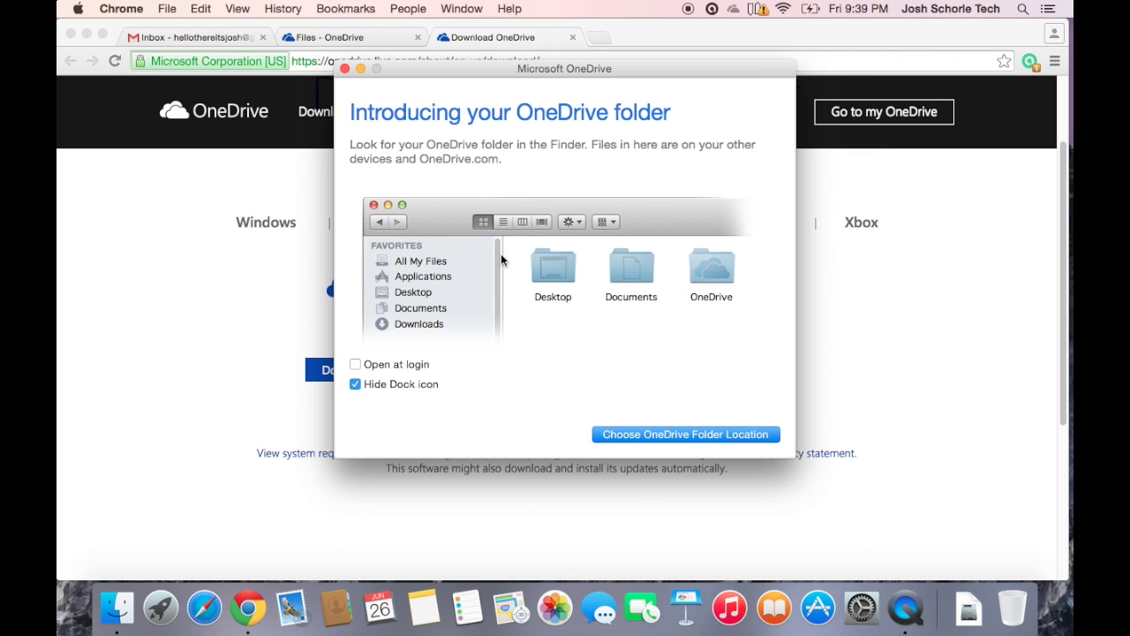
left_click(354, 365)
- Keep Documents as the OneDrive folder location and merge with its existing content
left_click(664, 437)
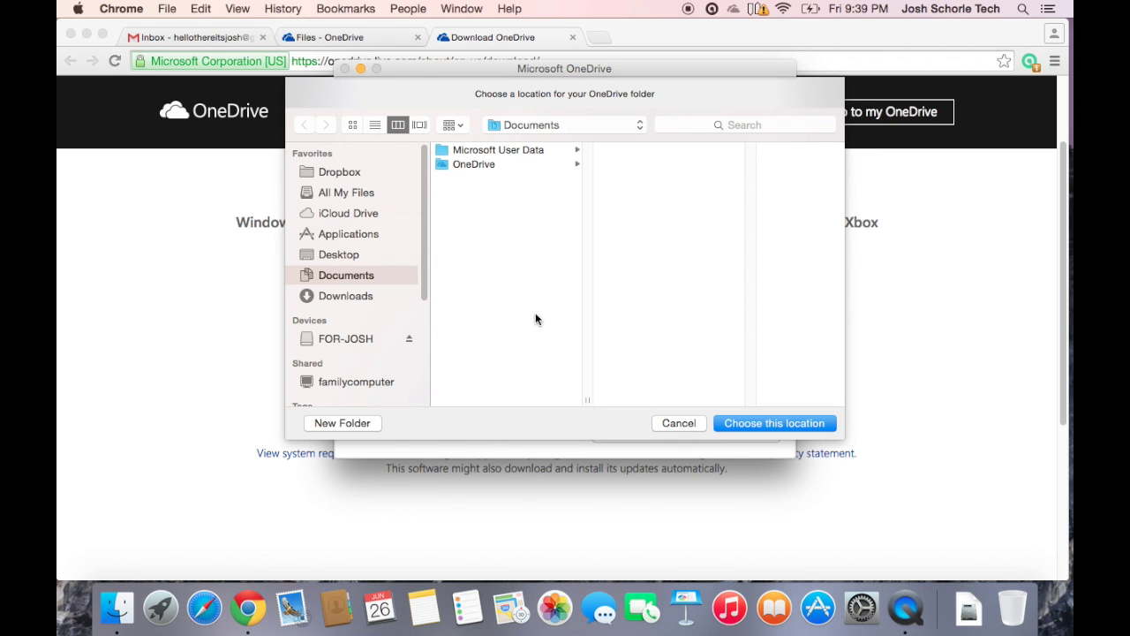
left_click(770, 423)
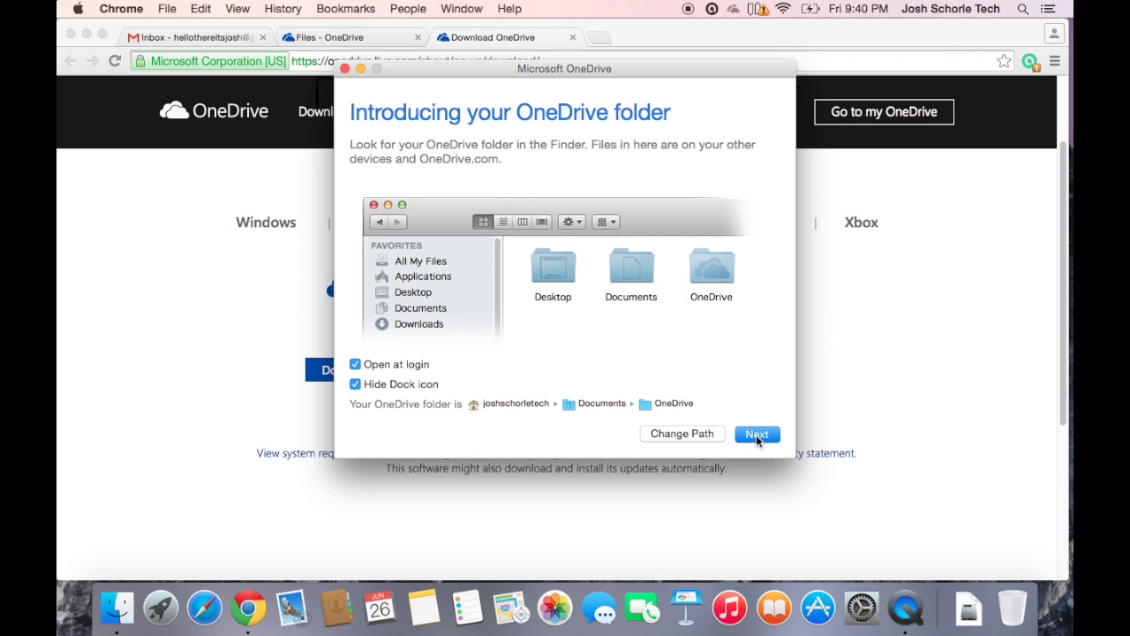
left_click(759, 435)
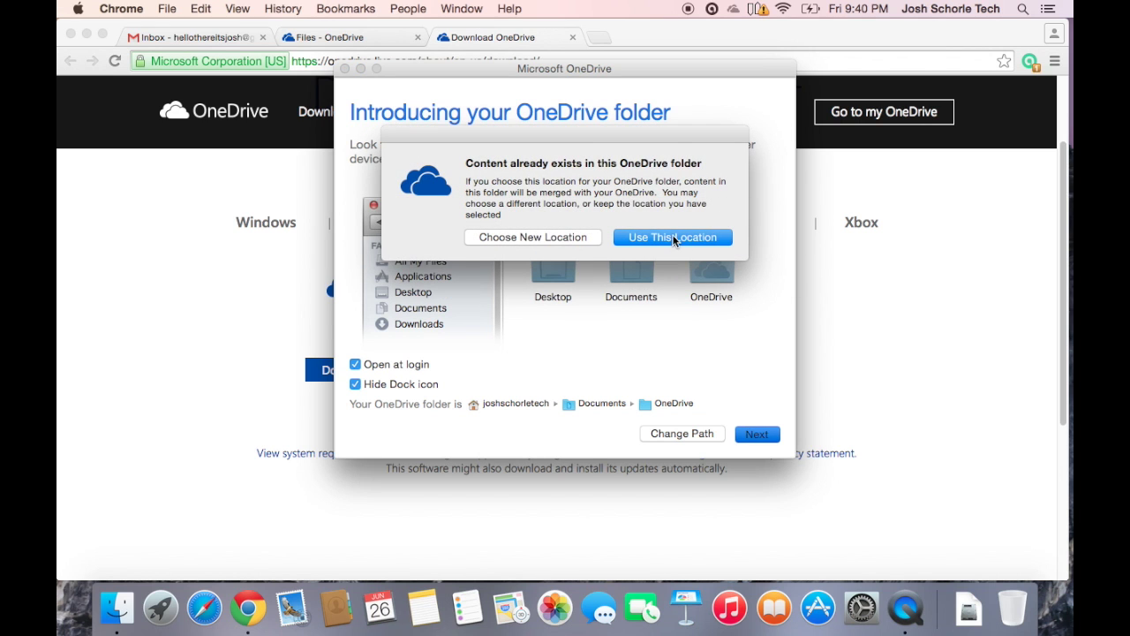
left_click(673, 238)
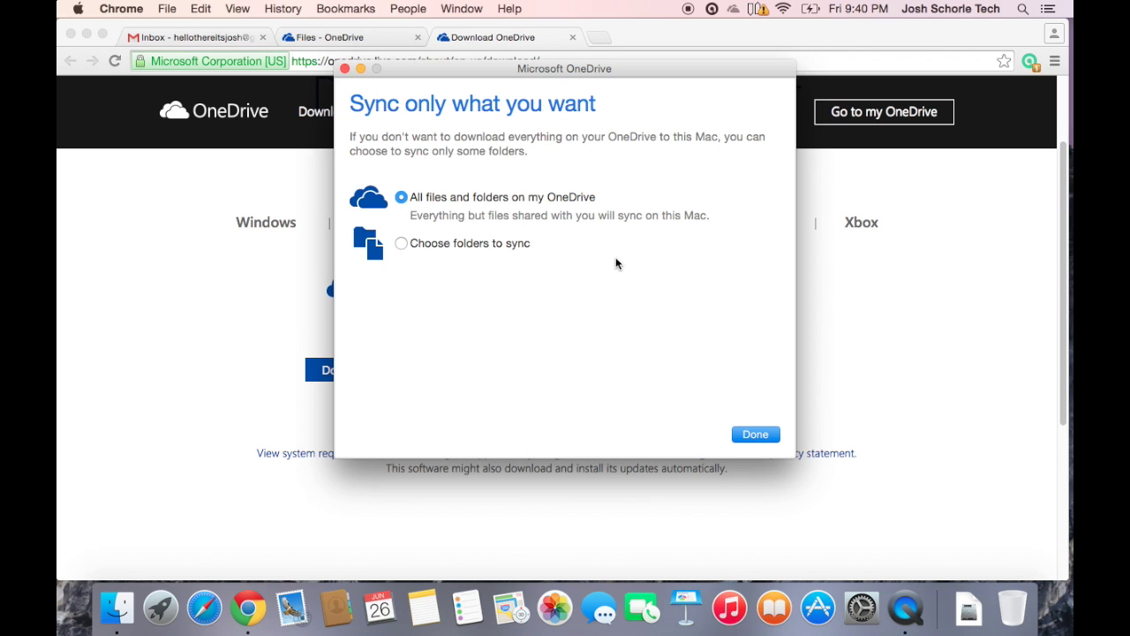
- Finish setup with all files and folders on OneDrive set to sync
left_click(754, 434)
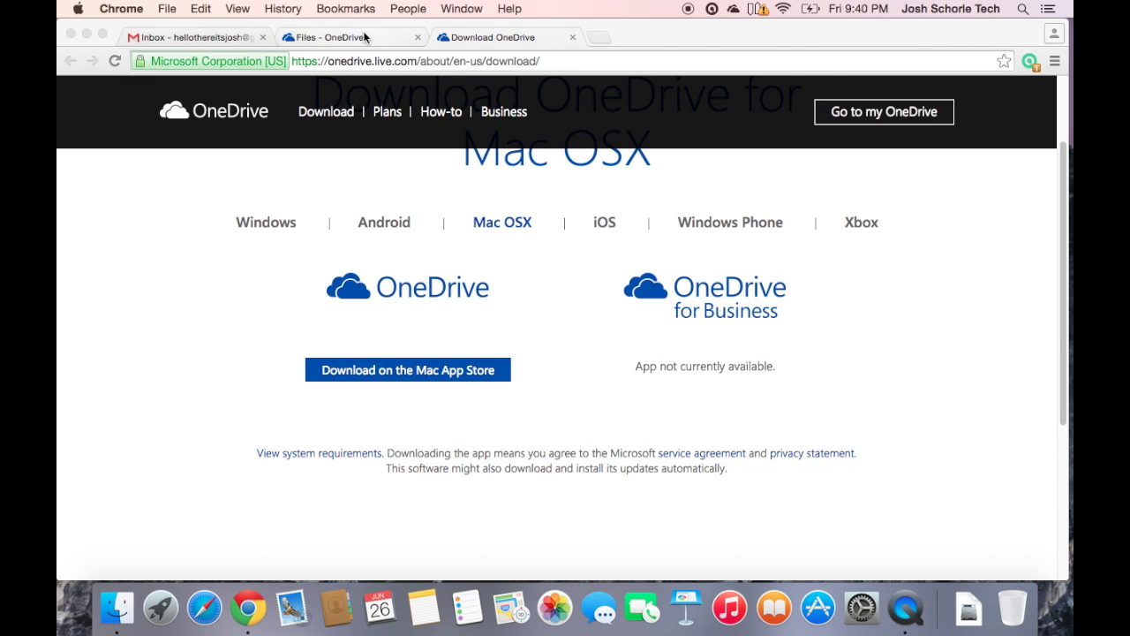
- Check OneDrive's sync status, switch to the Files - OneDrive tab, and minimize Chrome
left_click(733, 10)
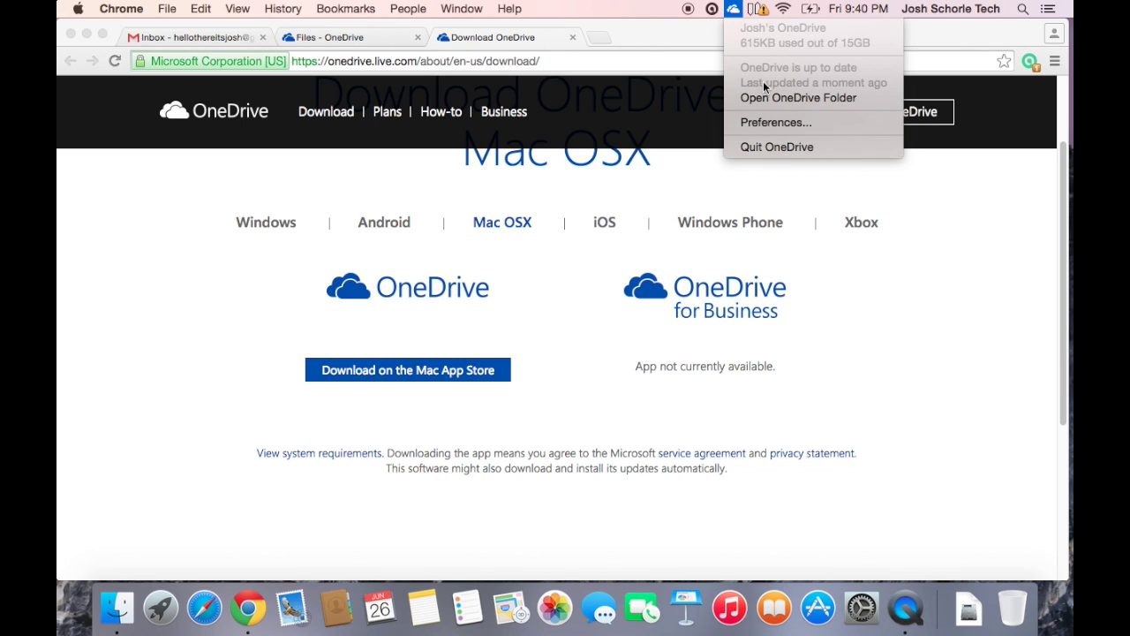
left_click(734, 10)
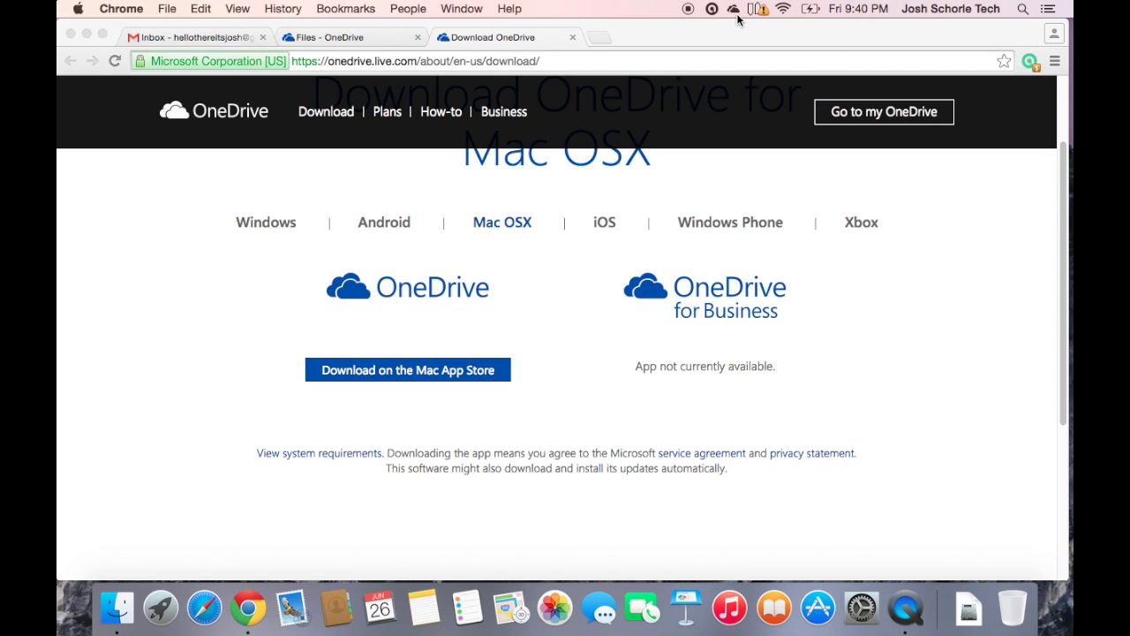
left_click(364, 38)
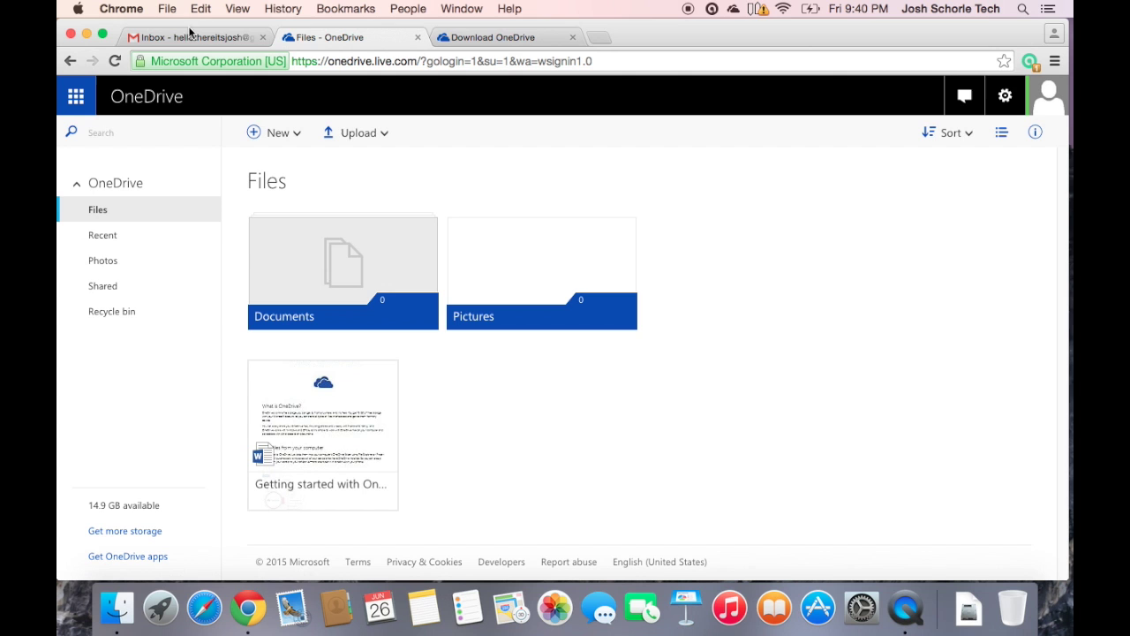
left_click(86, 35)
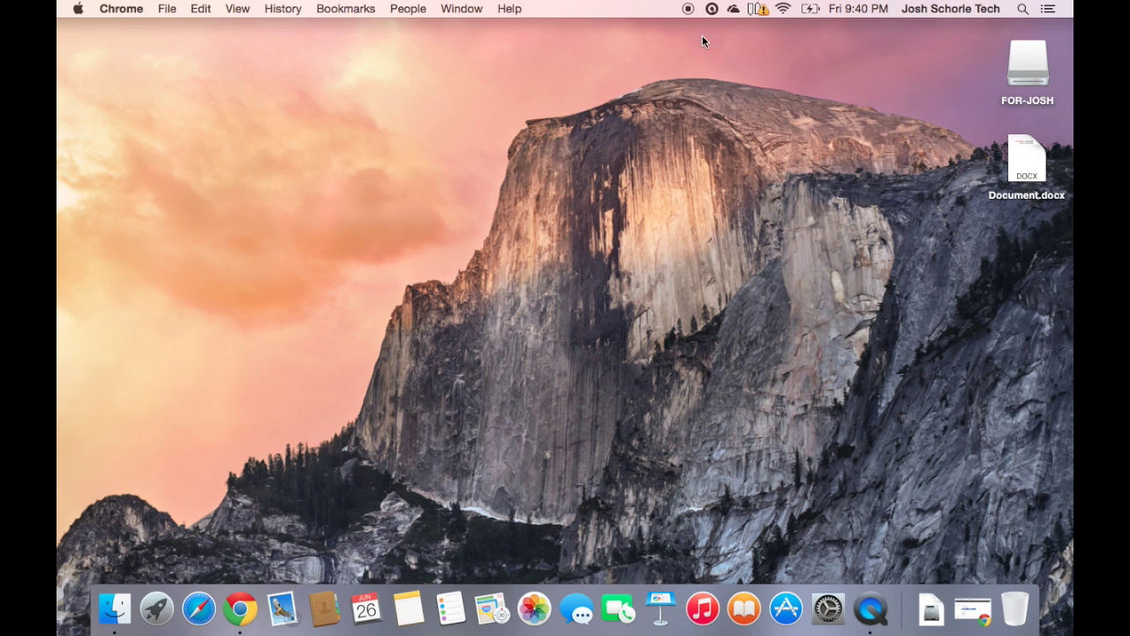
- Drag Document.docx from the desktop into the local OneDrive folder, then close that window
left_click(733, 11)
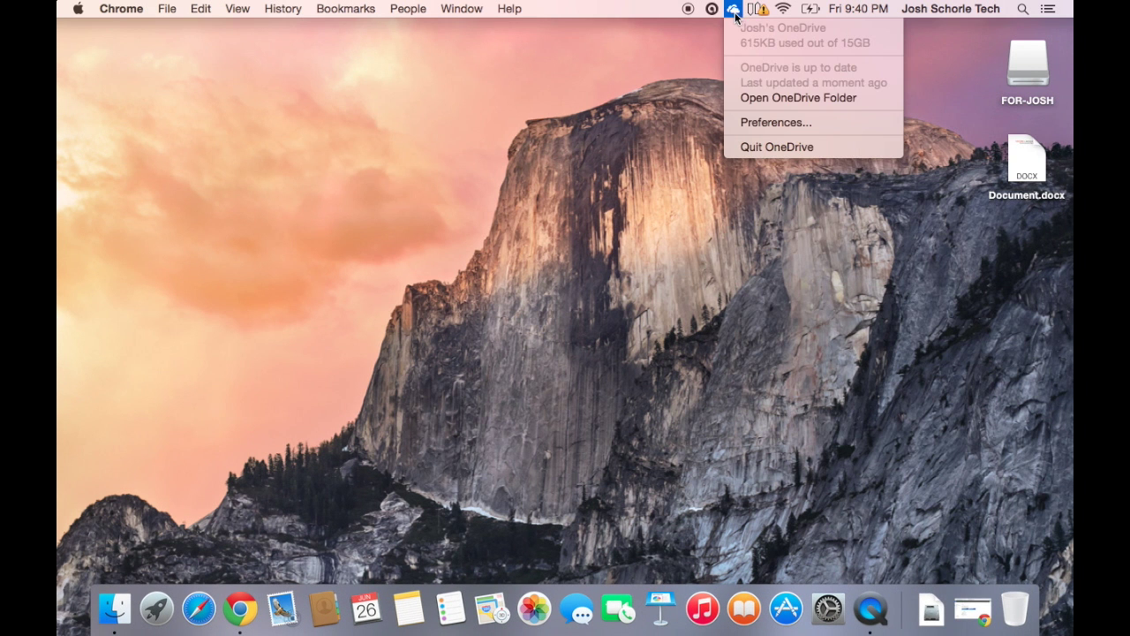
left_click(760, 105)
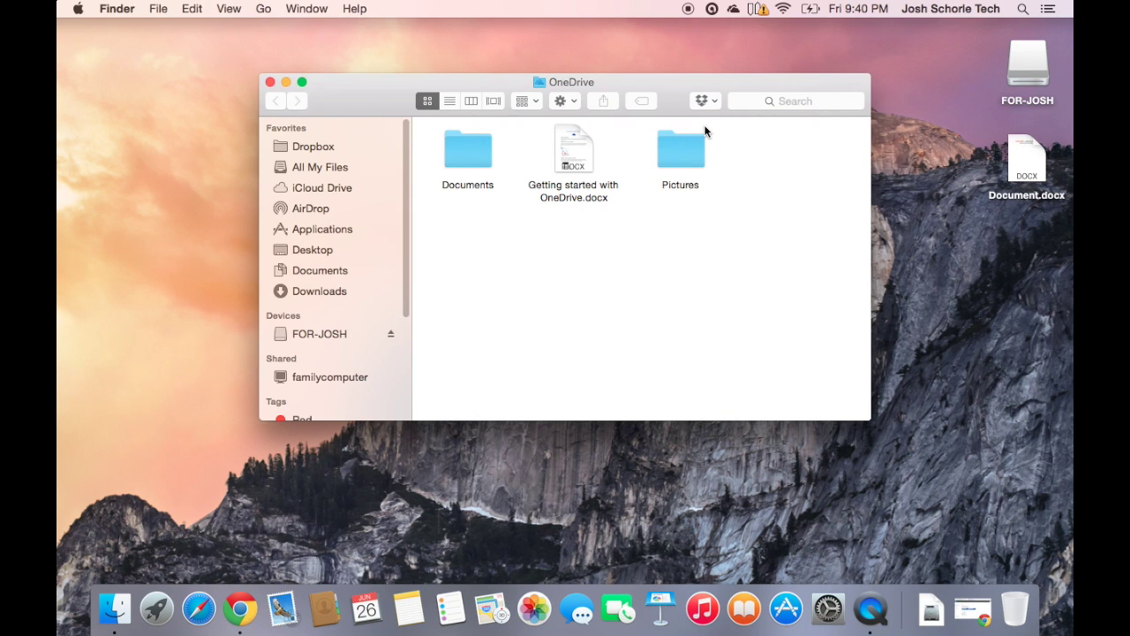
left_click(1024, 155)
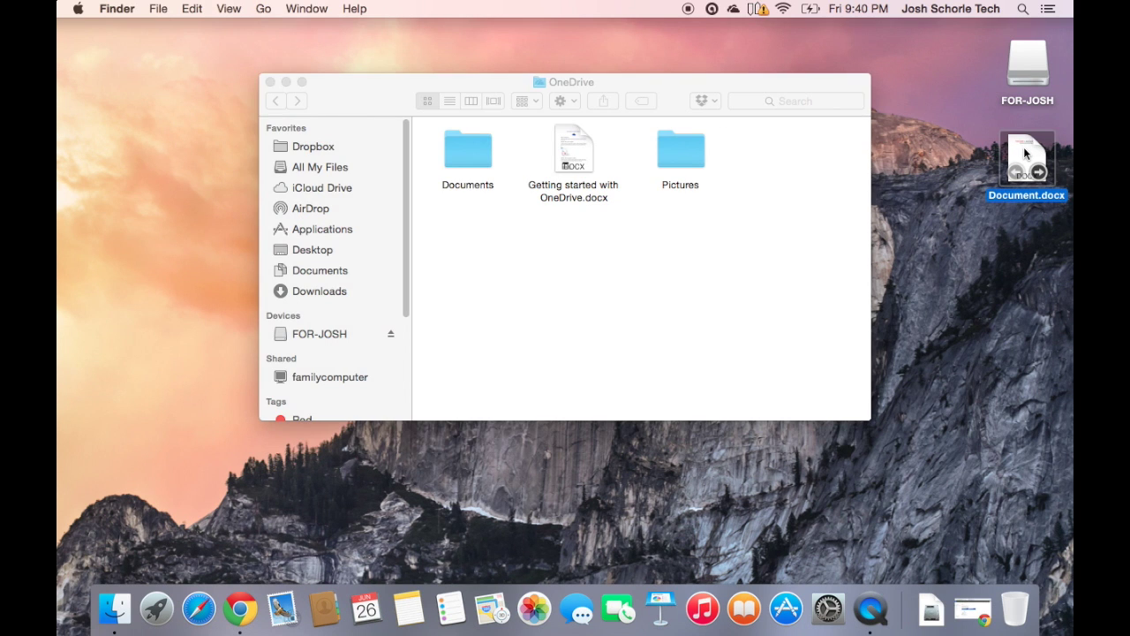
left_click_drag(1023, 146, 475, 240)
left_click(374, 88)
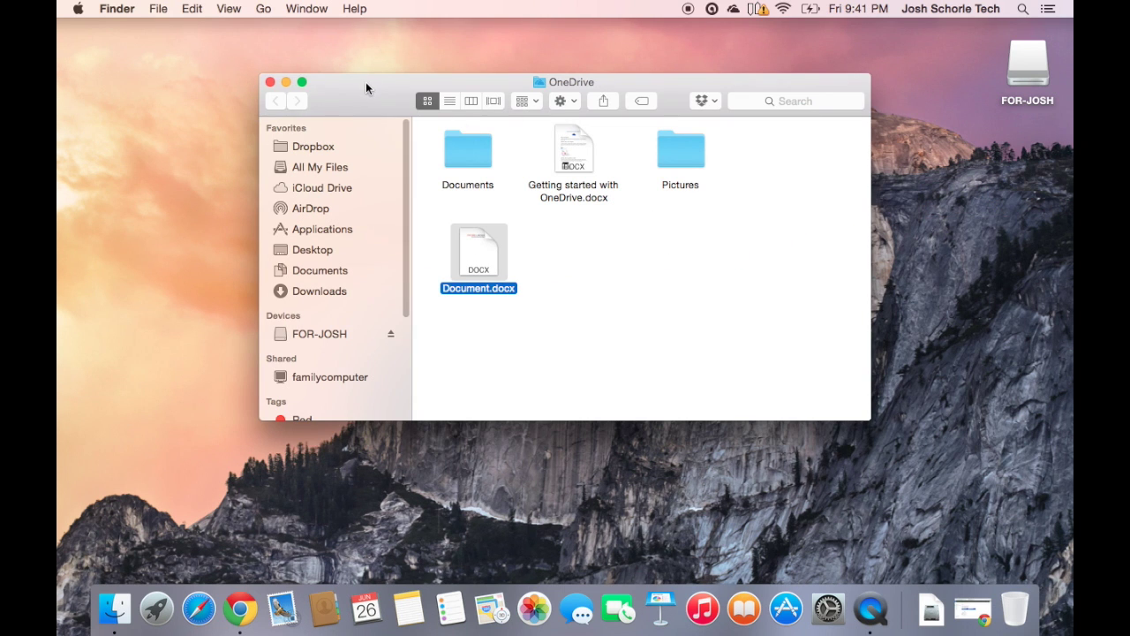
left_click(271, 82)
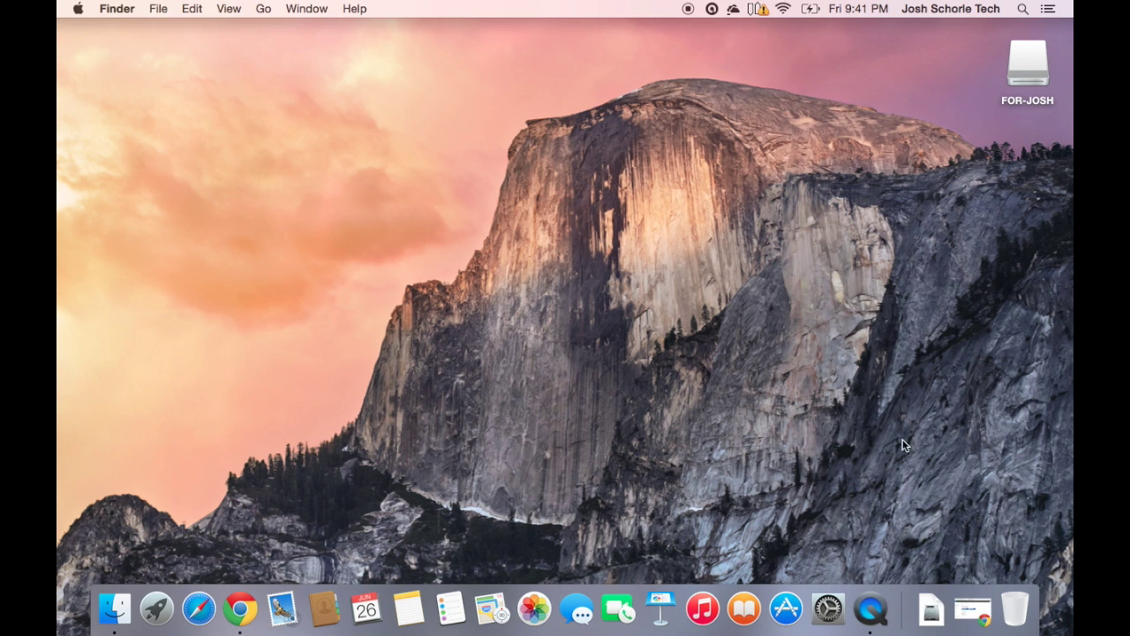
- Restore Chrome, reload the OneDrive files list, and open Document in Word Online
left_click(972, 610)
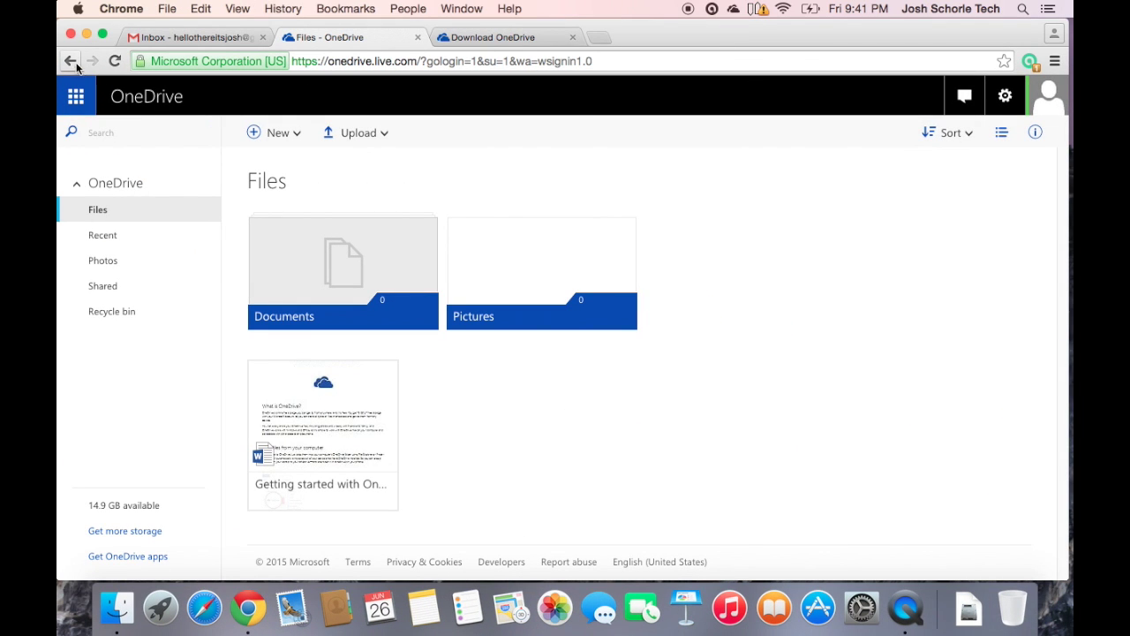
left_click(114, 62)
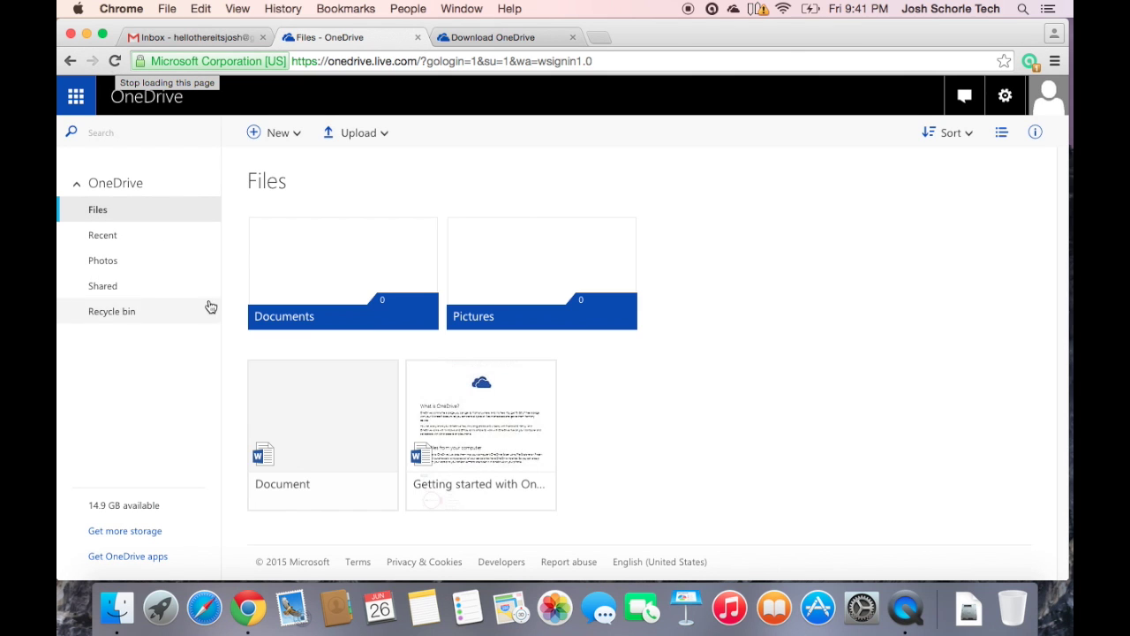
left_click(326, 410)
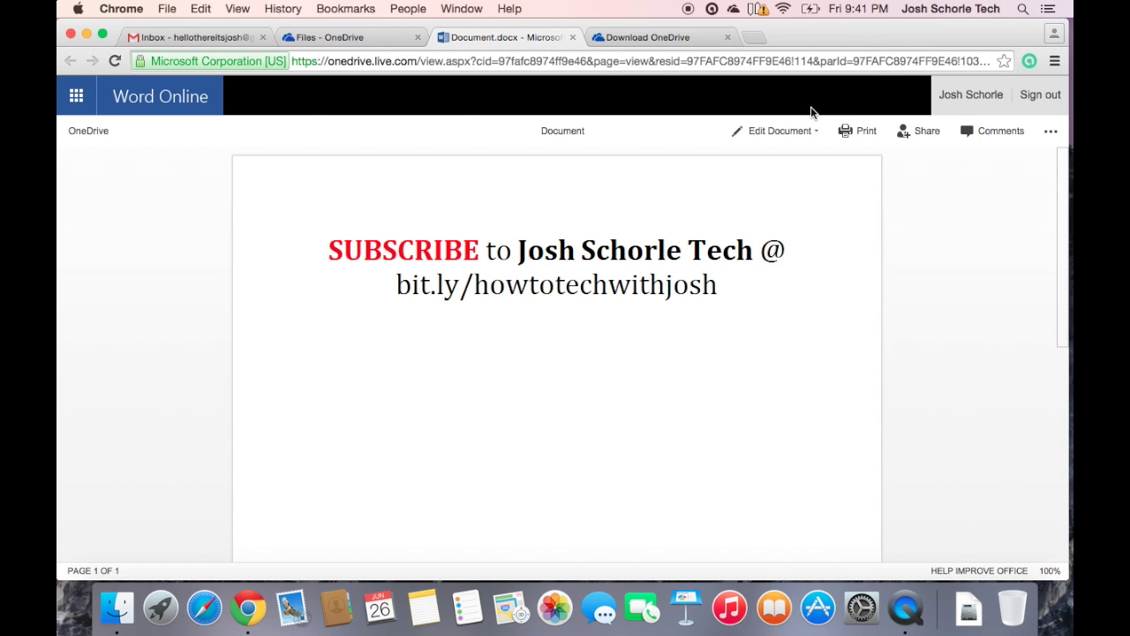
- Glance at the Edit Document options, then open the Share dialog for Document.docx
left_click(804, 129)
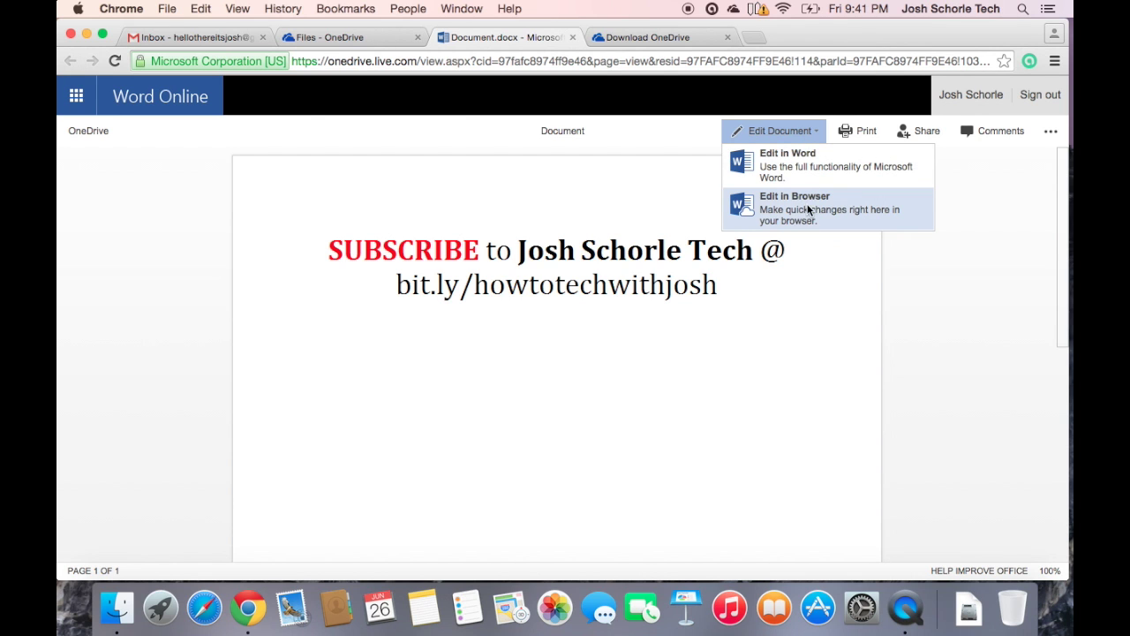
left_click(777, 131)
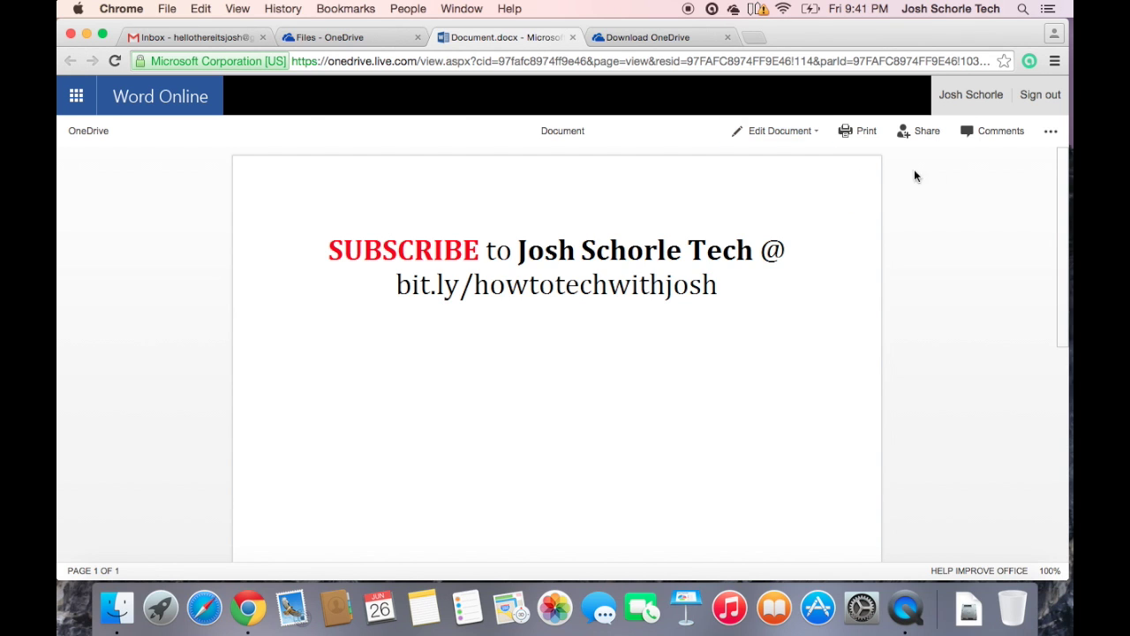
left_click(933, 130)
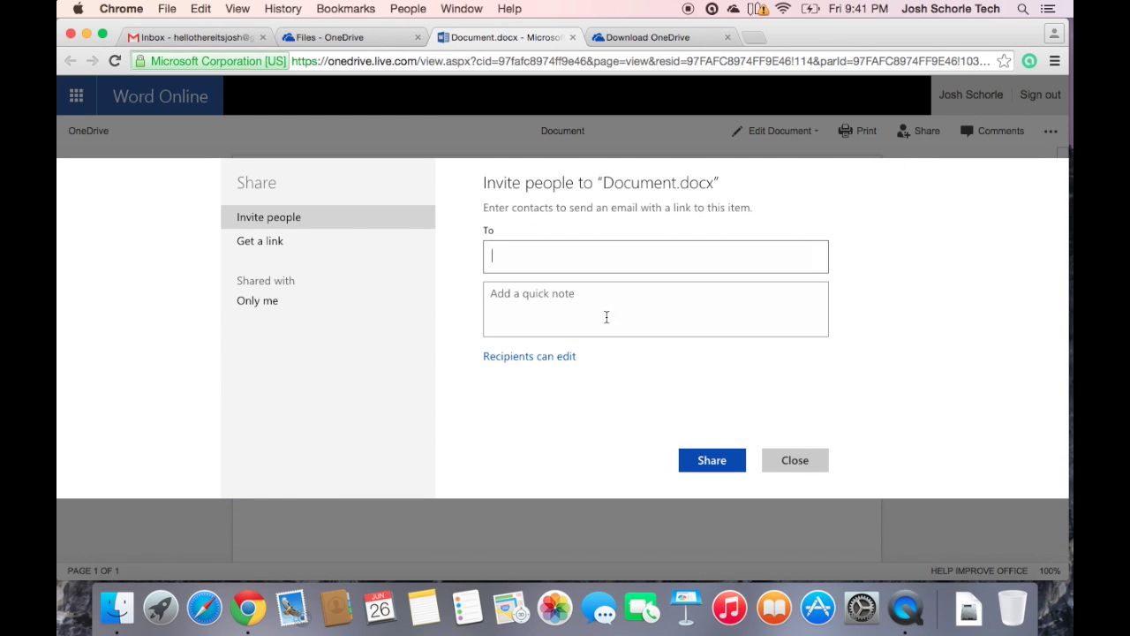
- Let recipients edit without needing a Microsoft account, then move to Get a link
left_click(533, 358)
left_click(563, 365)
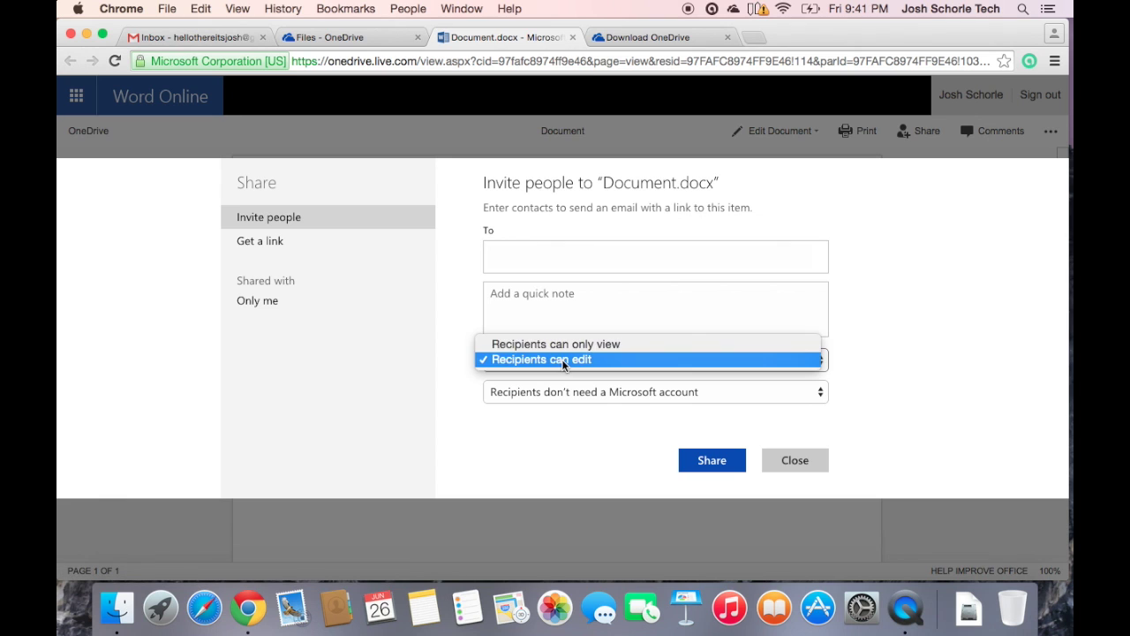
left_click(573, 365)
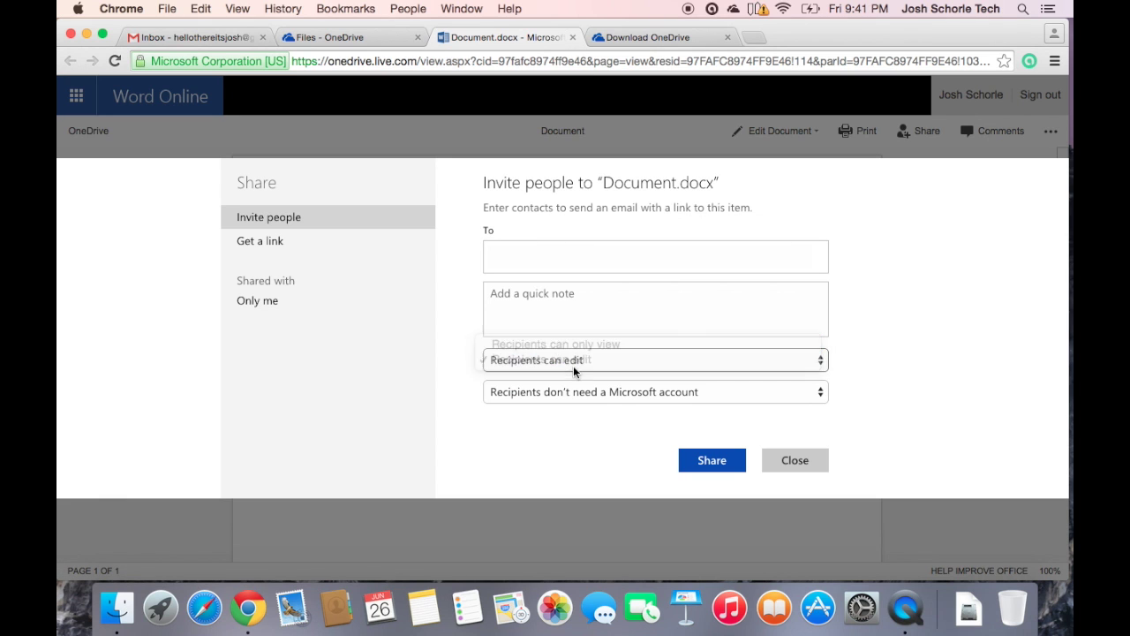
left_click(578, 395)
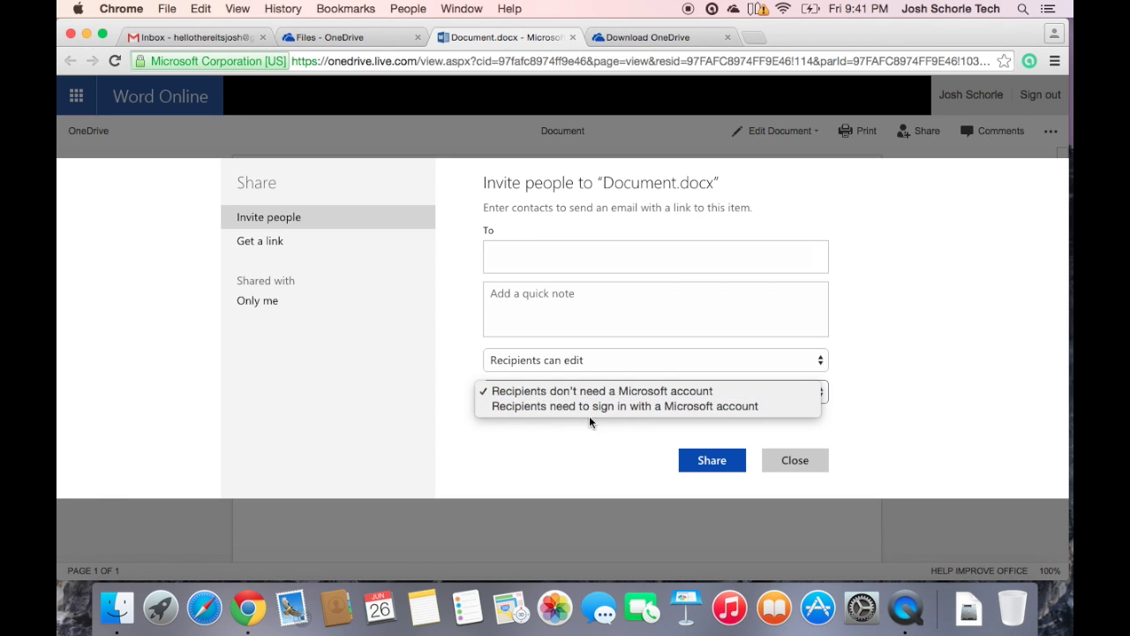
left_click(458, 351)
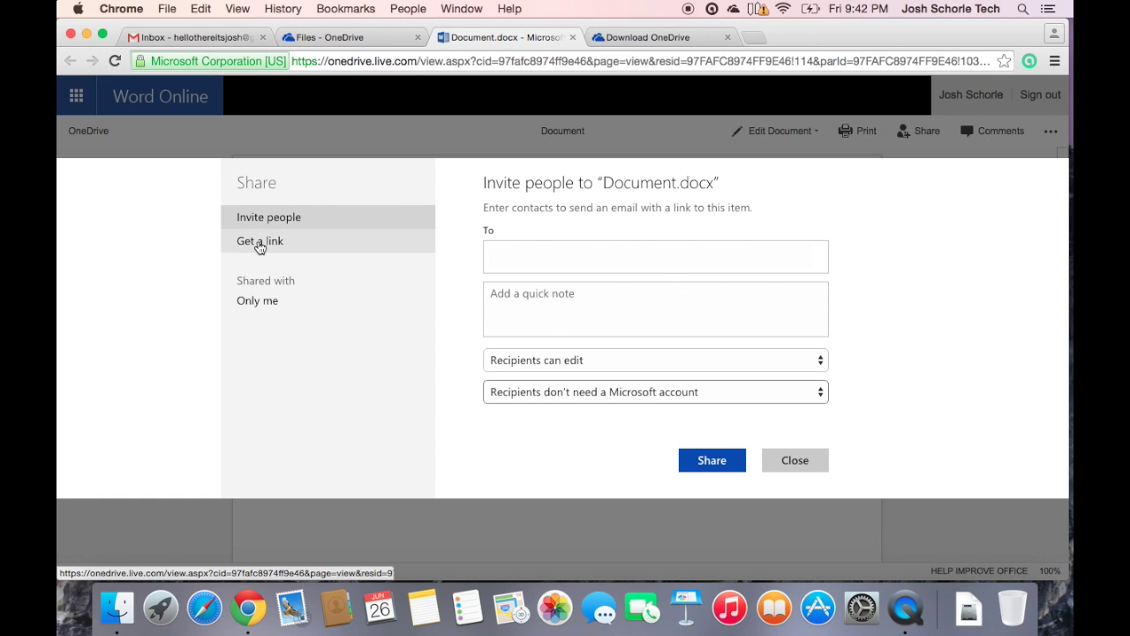
left_click(260, 240)
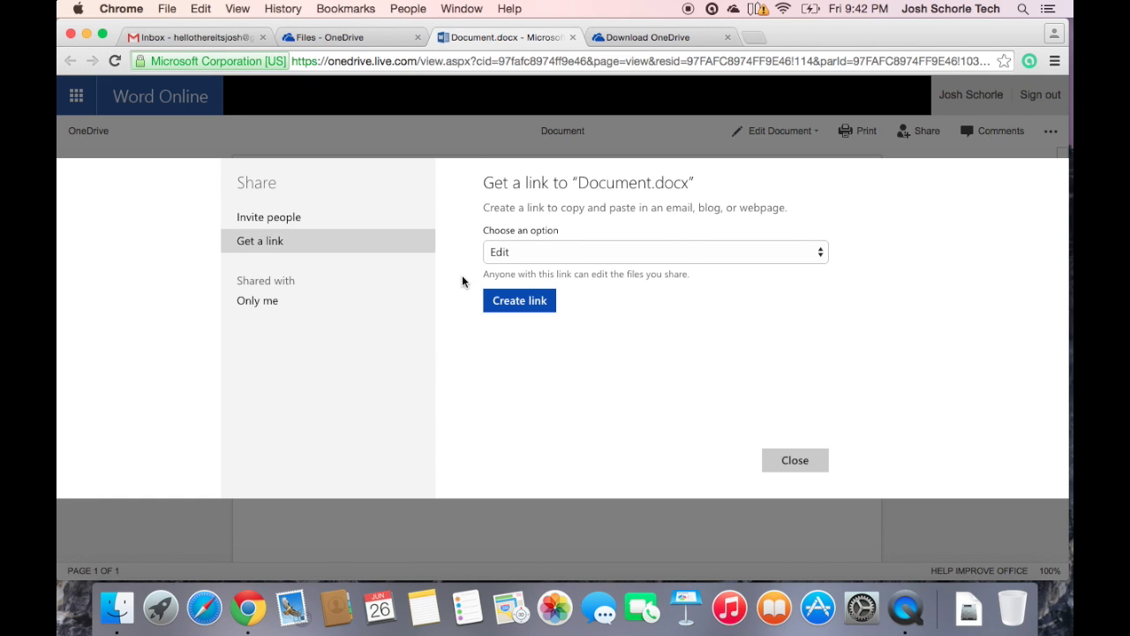
- Create an Edit-permission sharing link for Document.docx
left_click(521, 252)
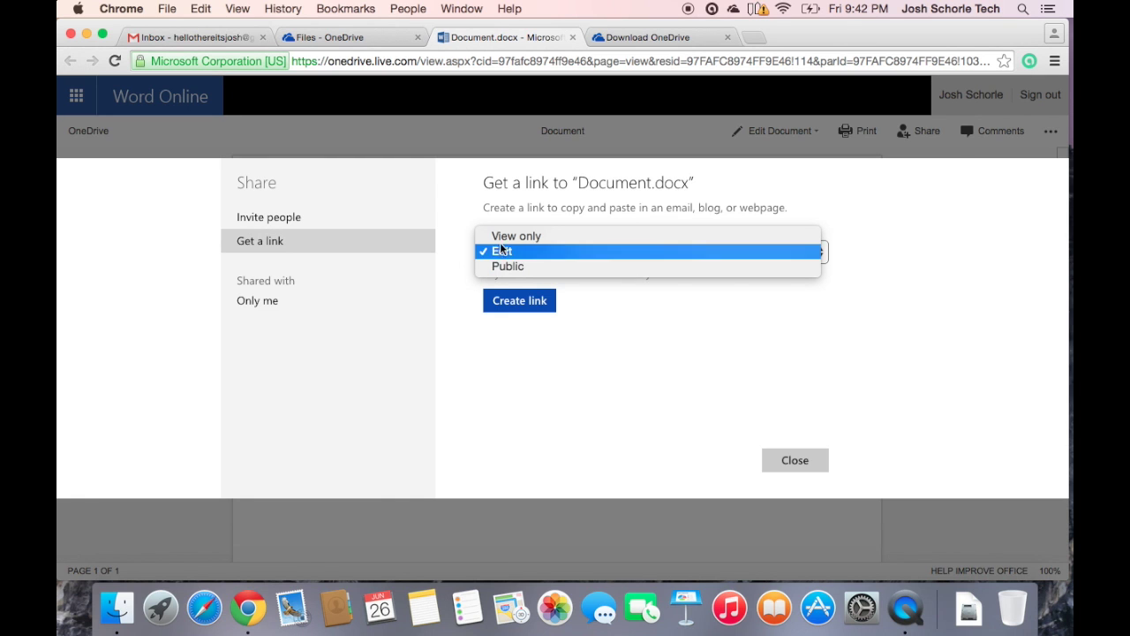
left_click(516, 252)
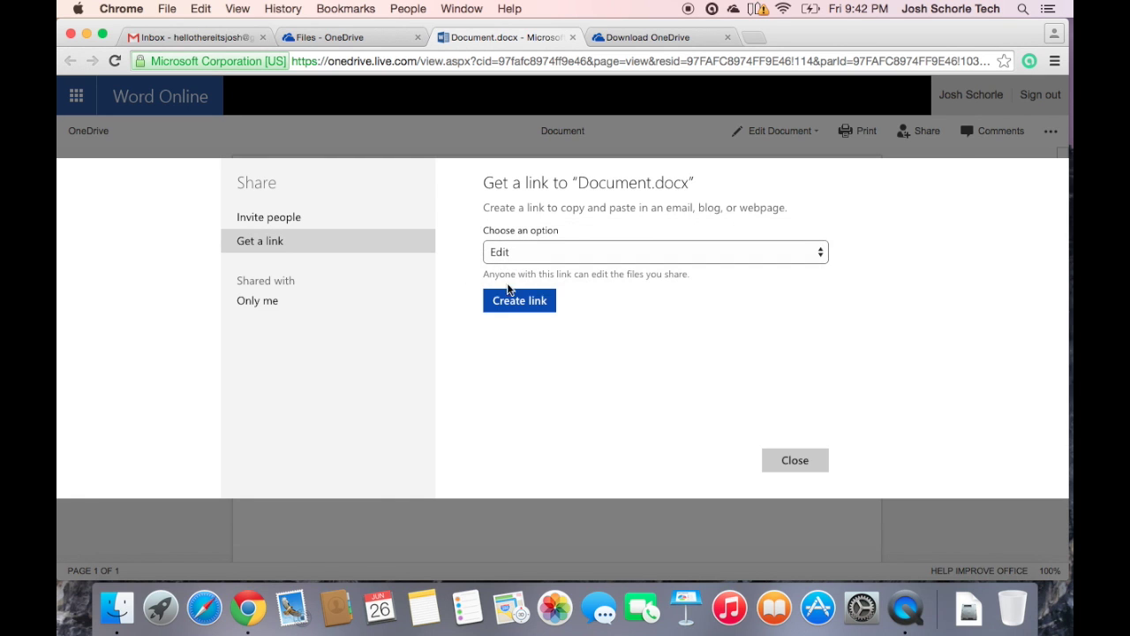
left_click(509, 301)
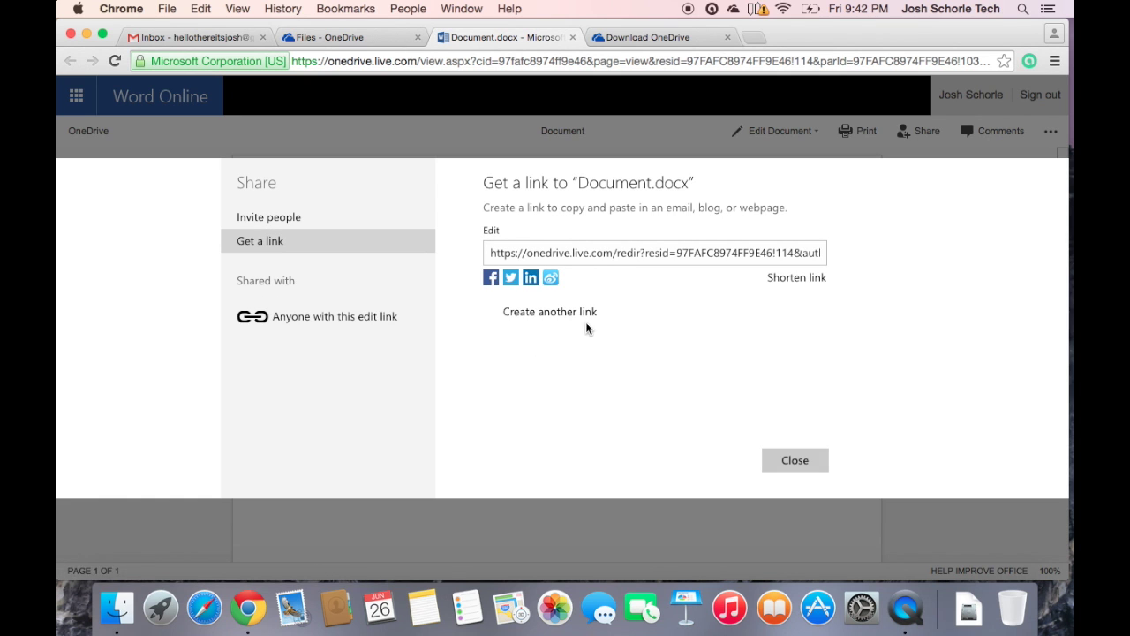
left_click(523, 314)
left_click(521, 332)
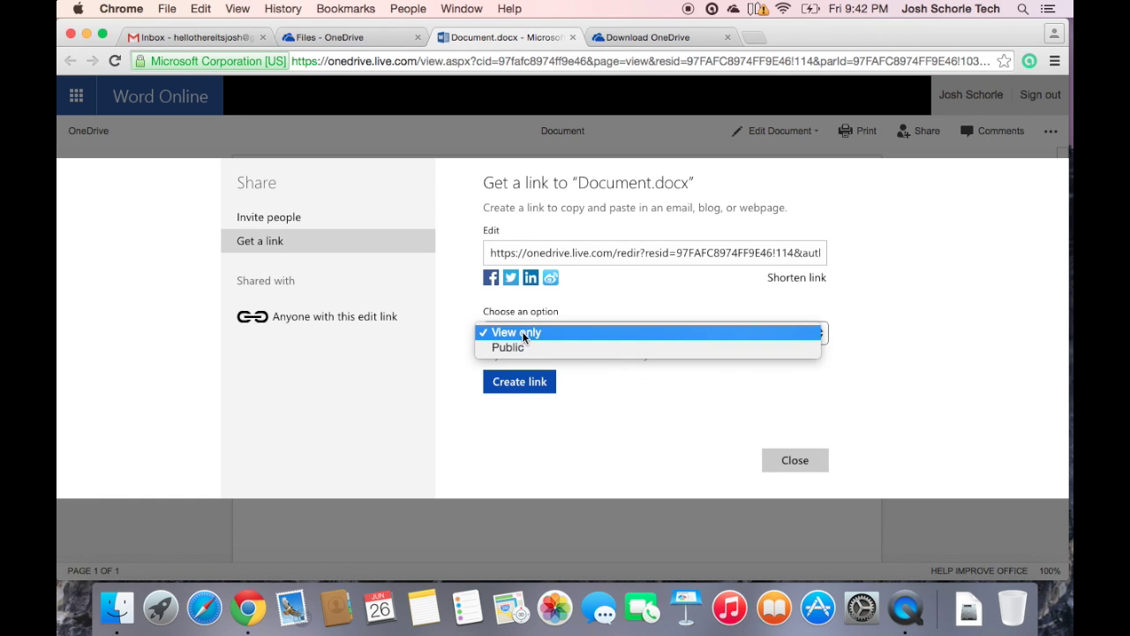
left_click(618, 393)
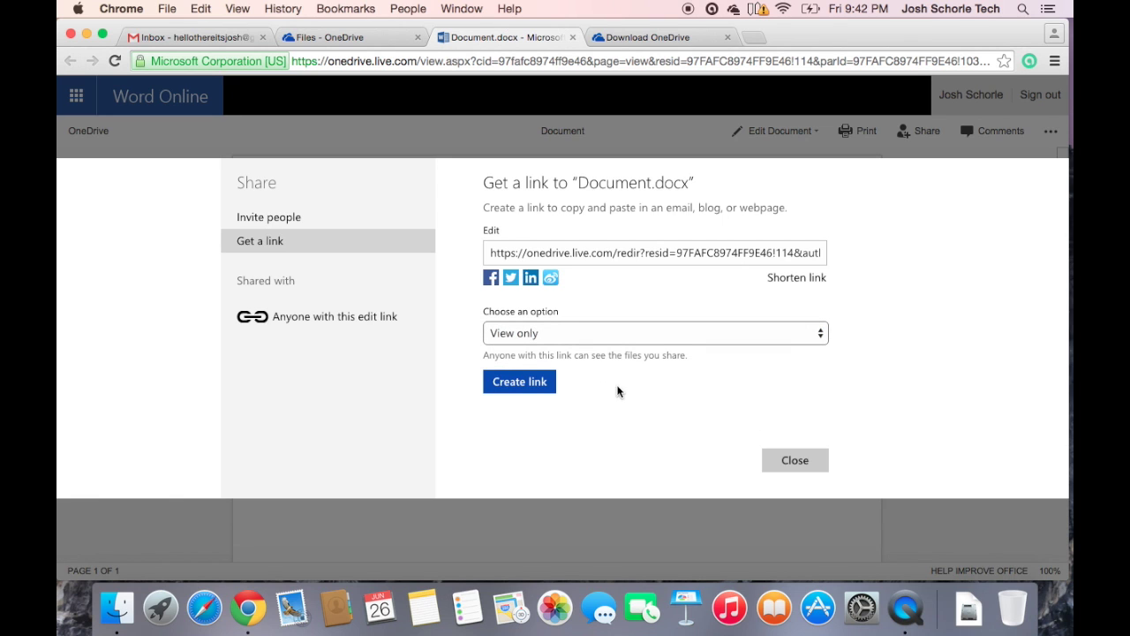
- Shorten the edit link to a 1drv.ms address and close the Share dialog
left_click(546, 256)
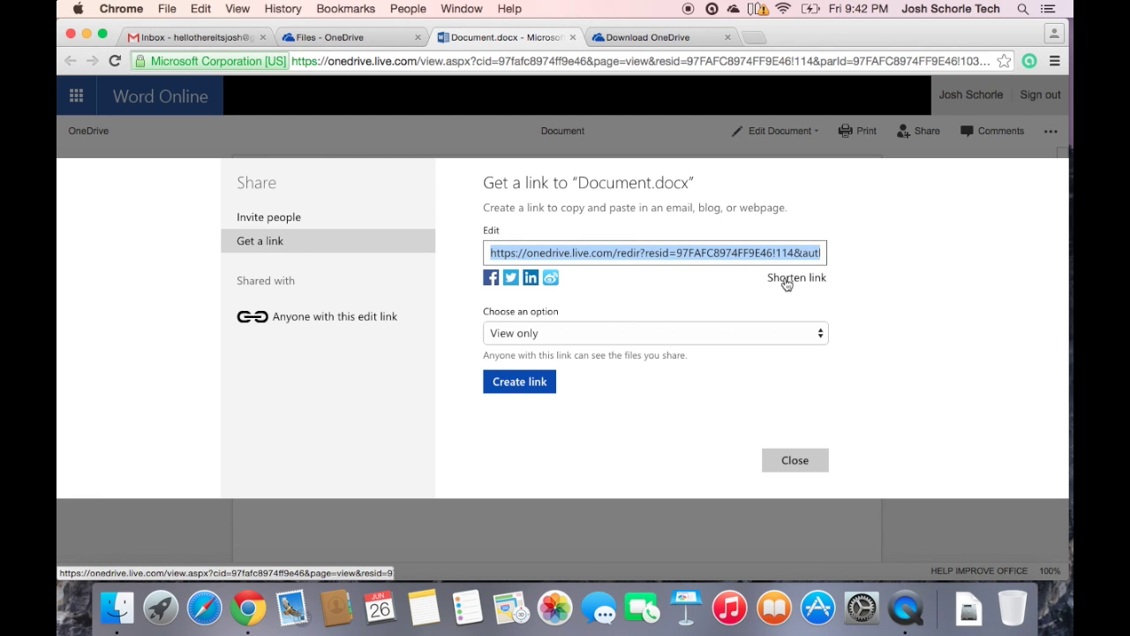
left_click(785, 279)
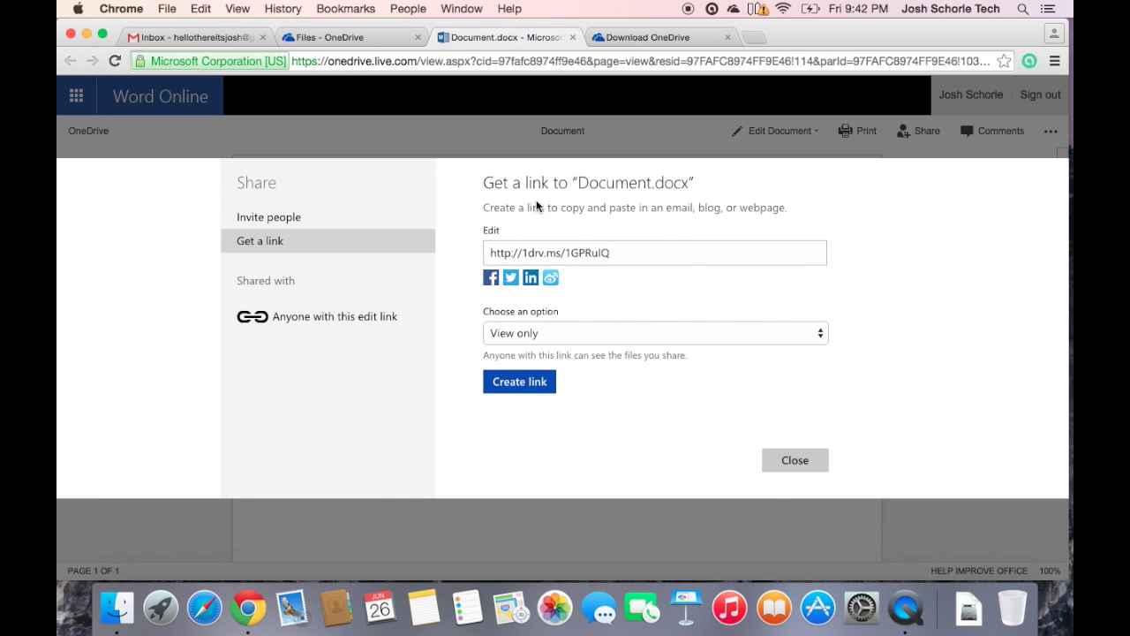
left_click(793, 462)
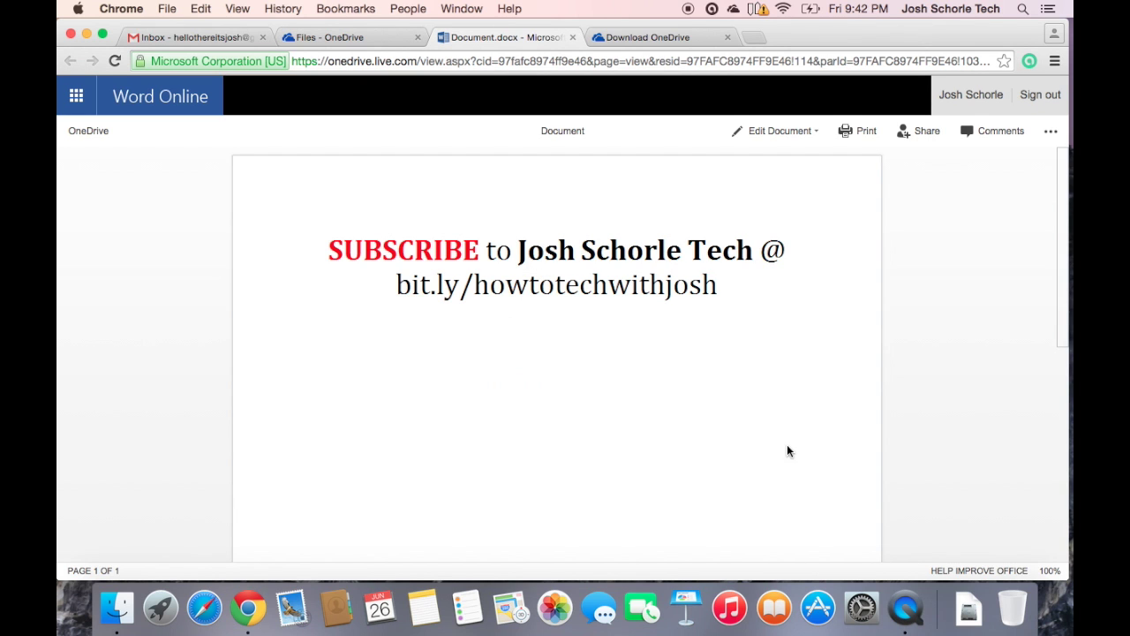
- Look over the Comments pane and the More commands menu, closing both
left_click(991, 133)
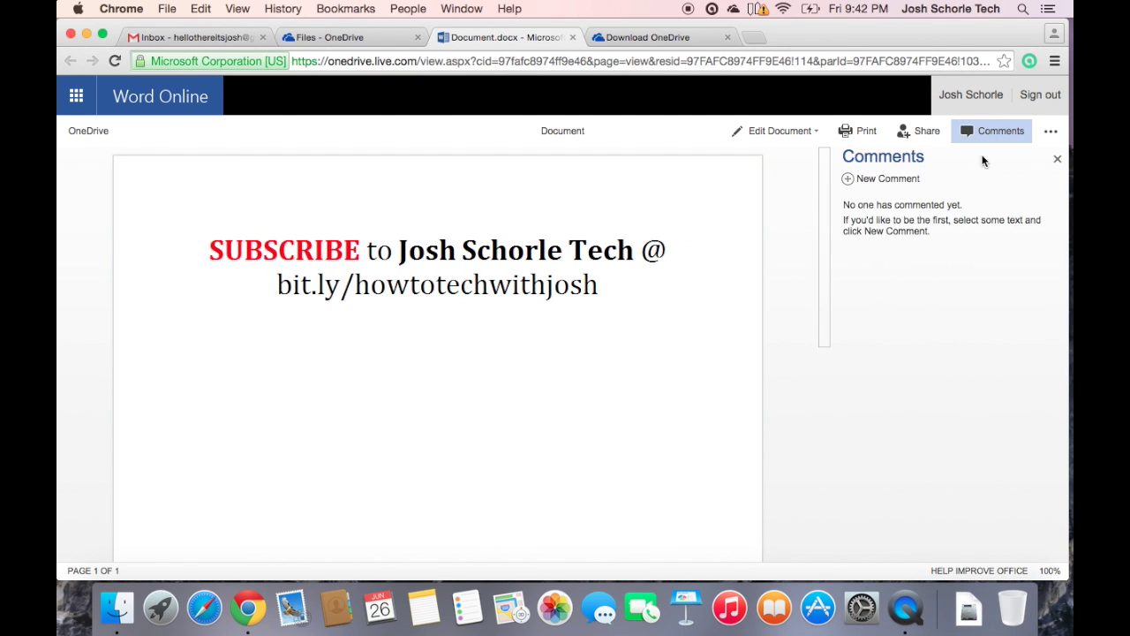
left_click(1056, 161)
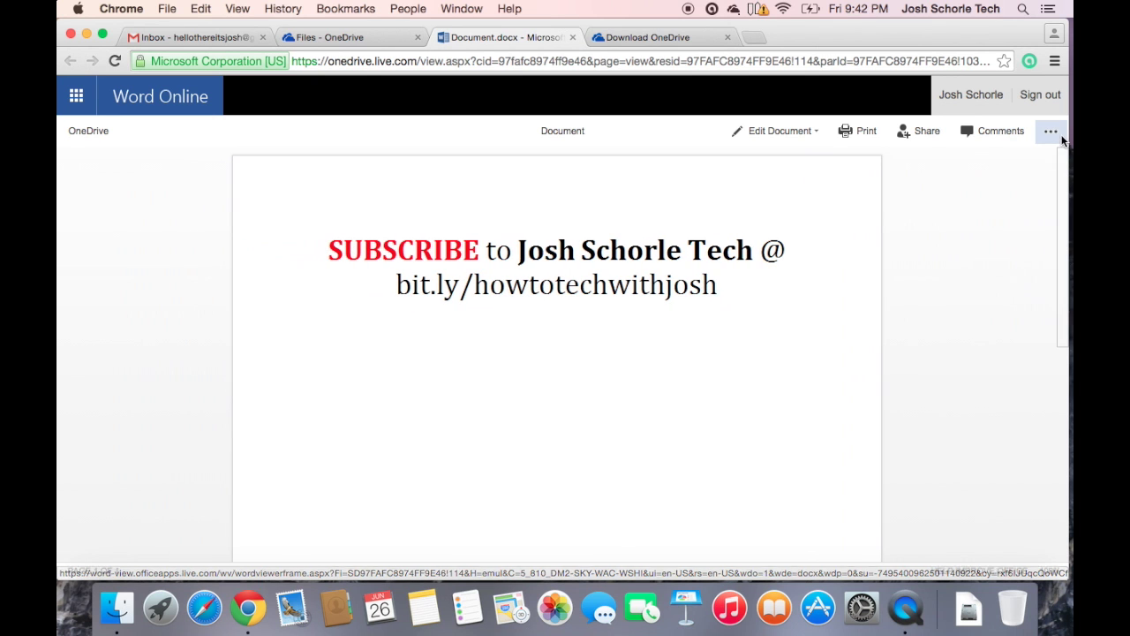
left_click(1052, 132)
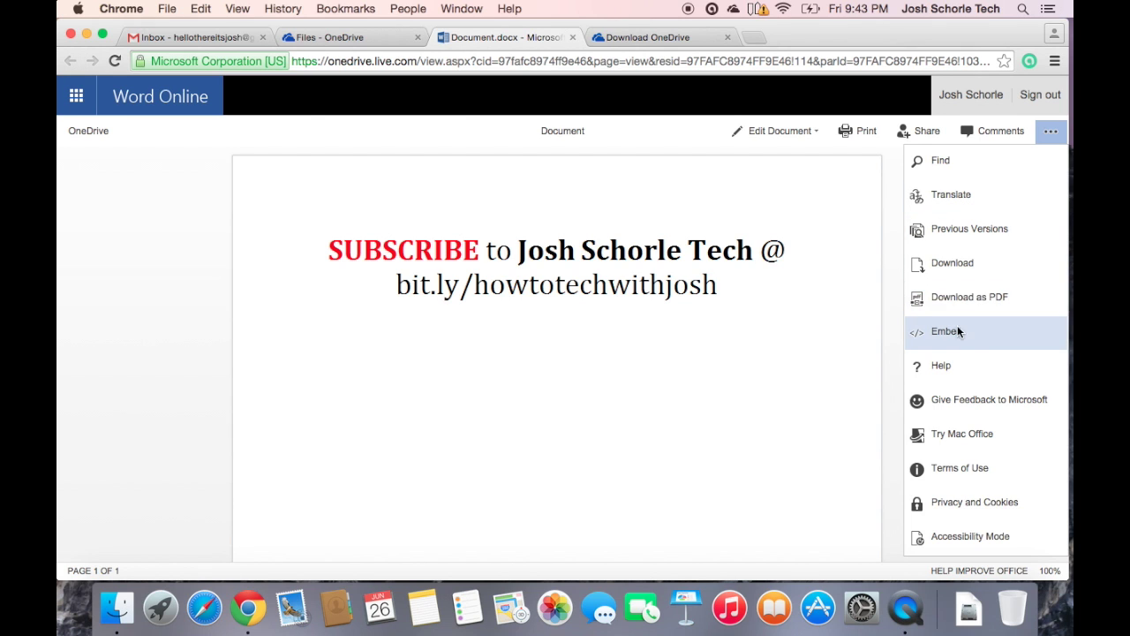
left_click(1050, 131)
- Review the Embed options for Document, then close the Document.docx tab
left_click(1050, 133)
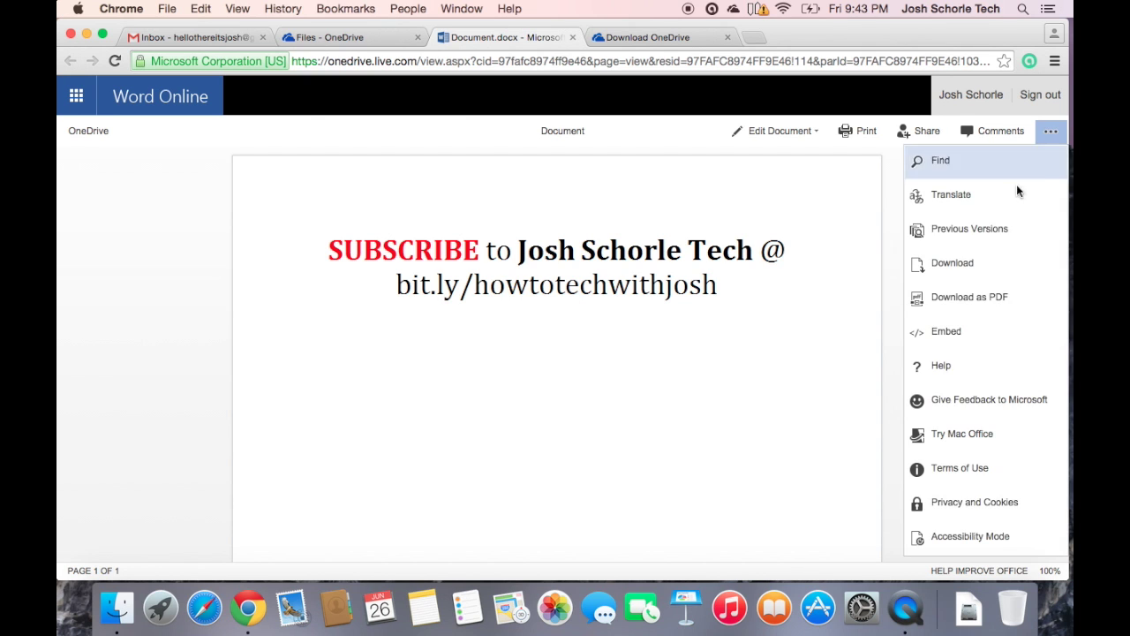
left_click(987, 322)
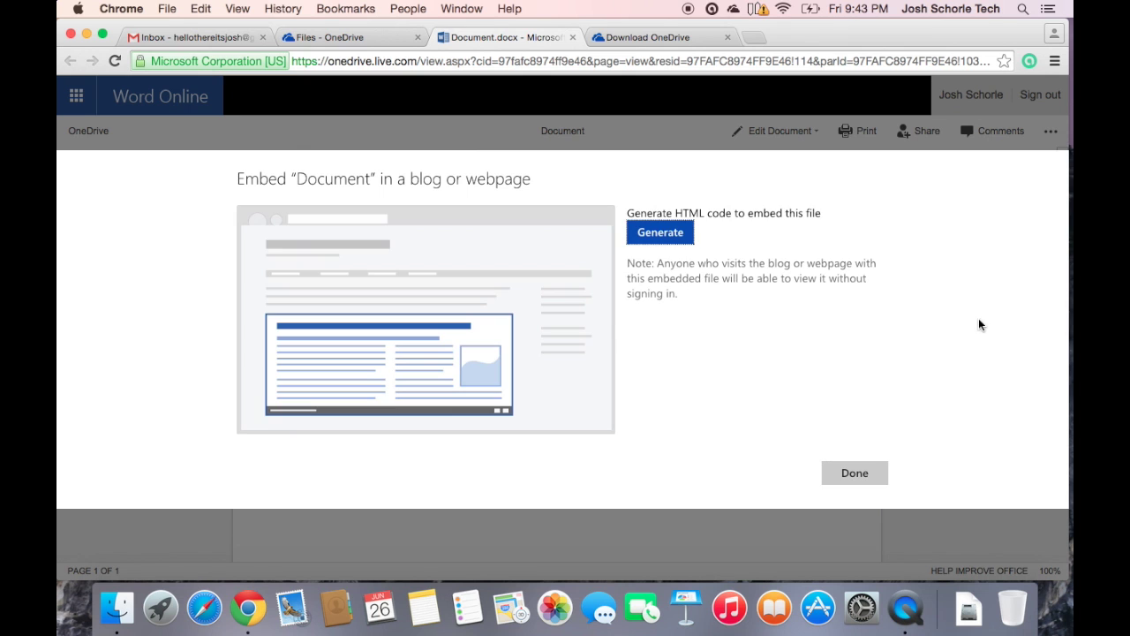
left_click(658, 233)
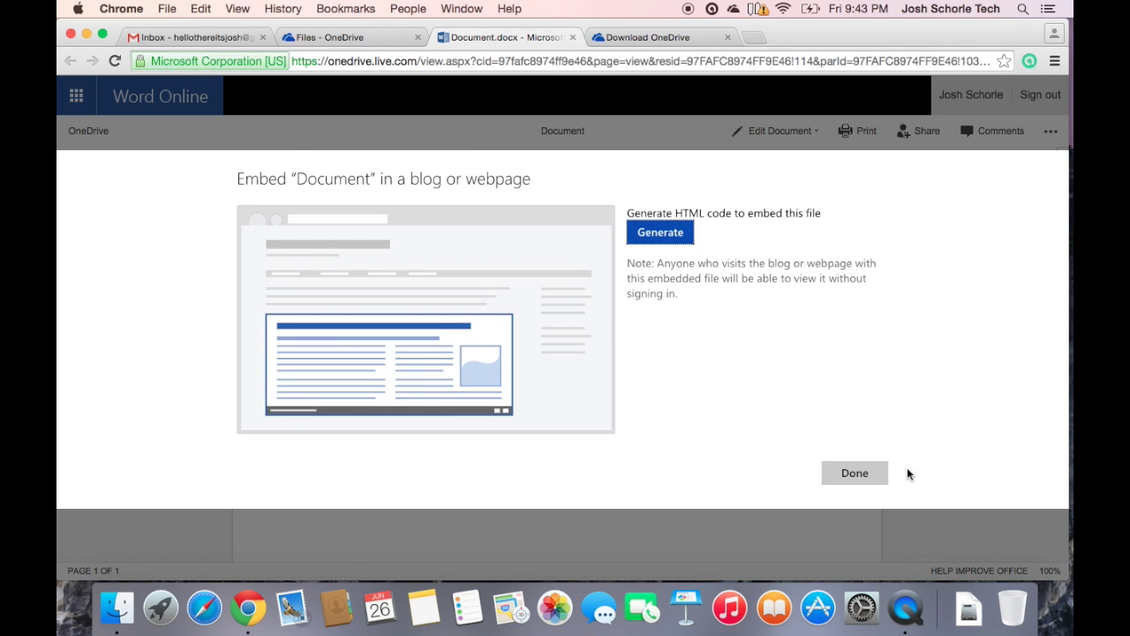
left_click(860, 472)
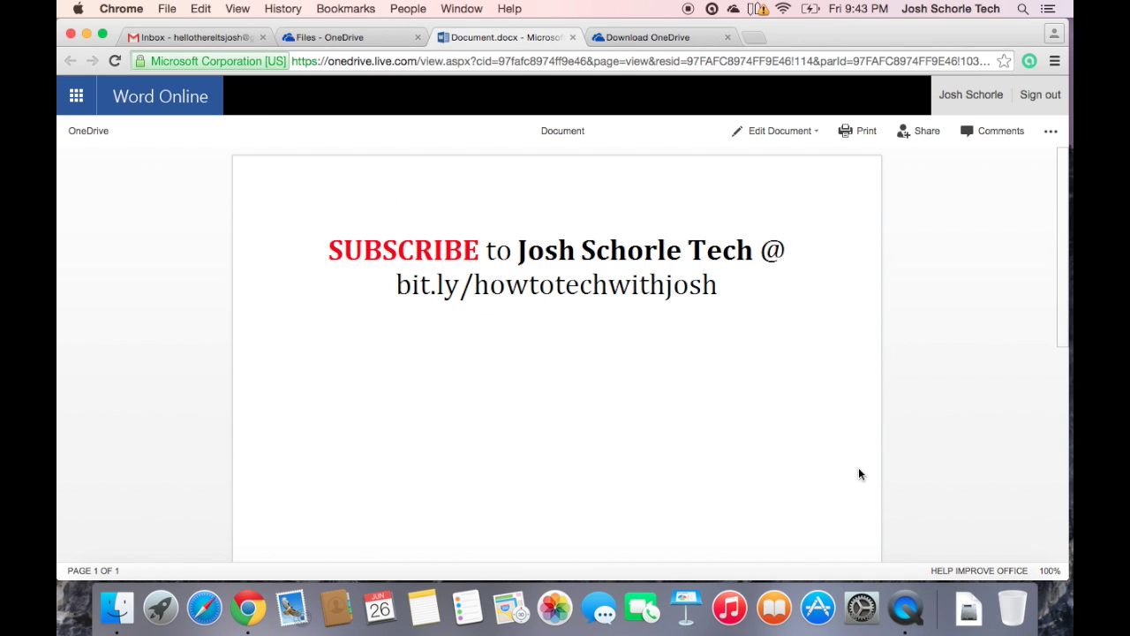
left_click(572, 38)
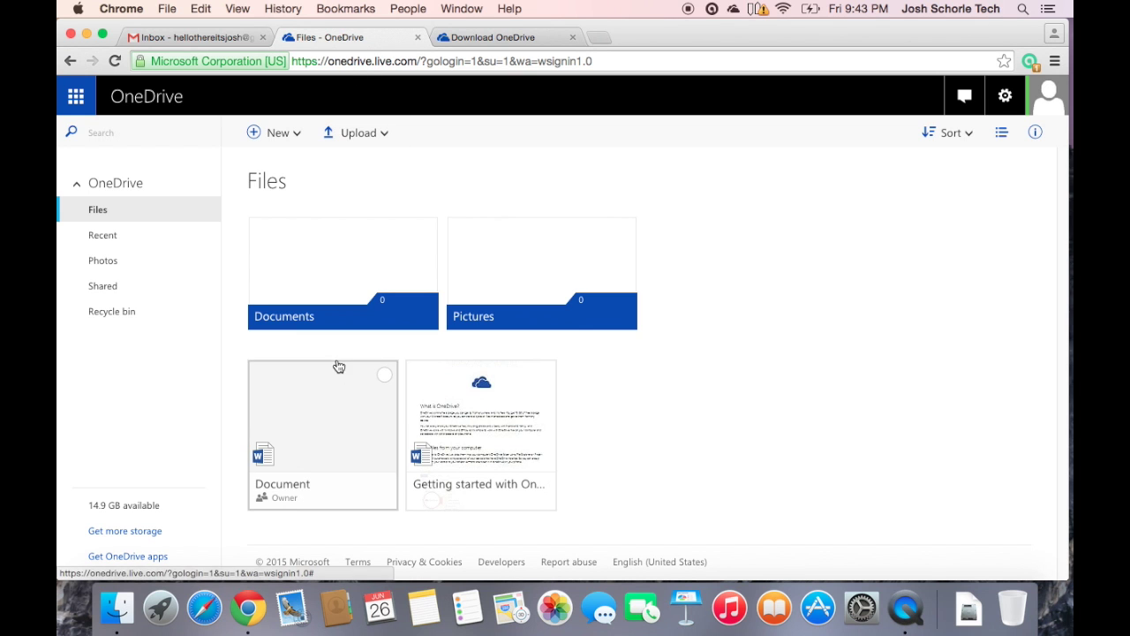
- Select the Document file, glance at its More commands, and show the Upload options
left_click(327, 416)
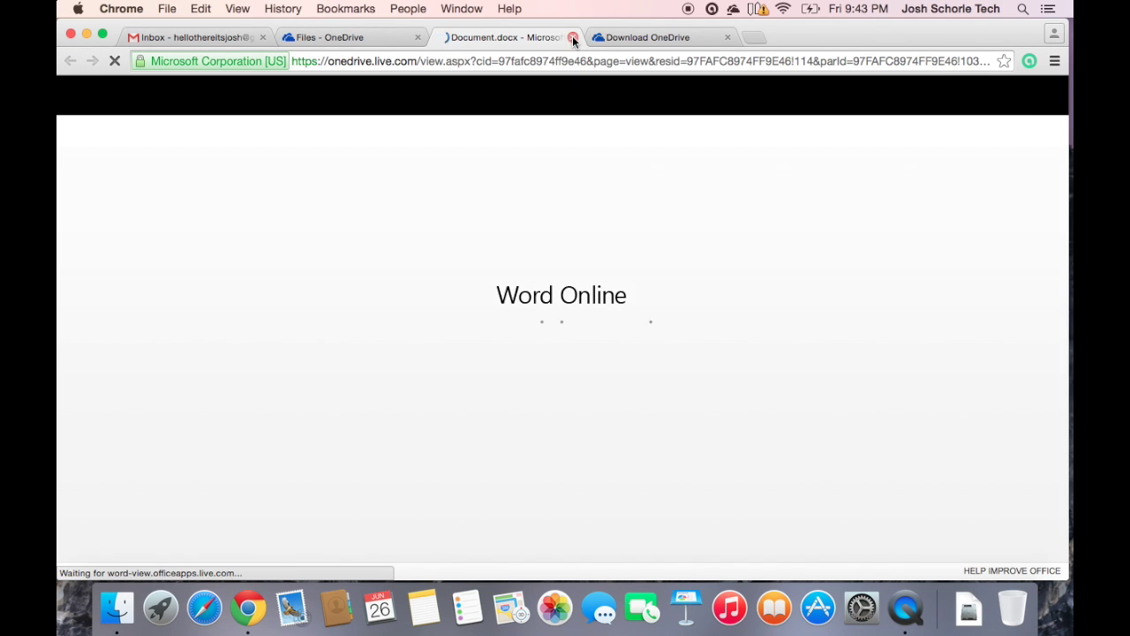
left_click(572, 37)
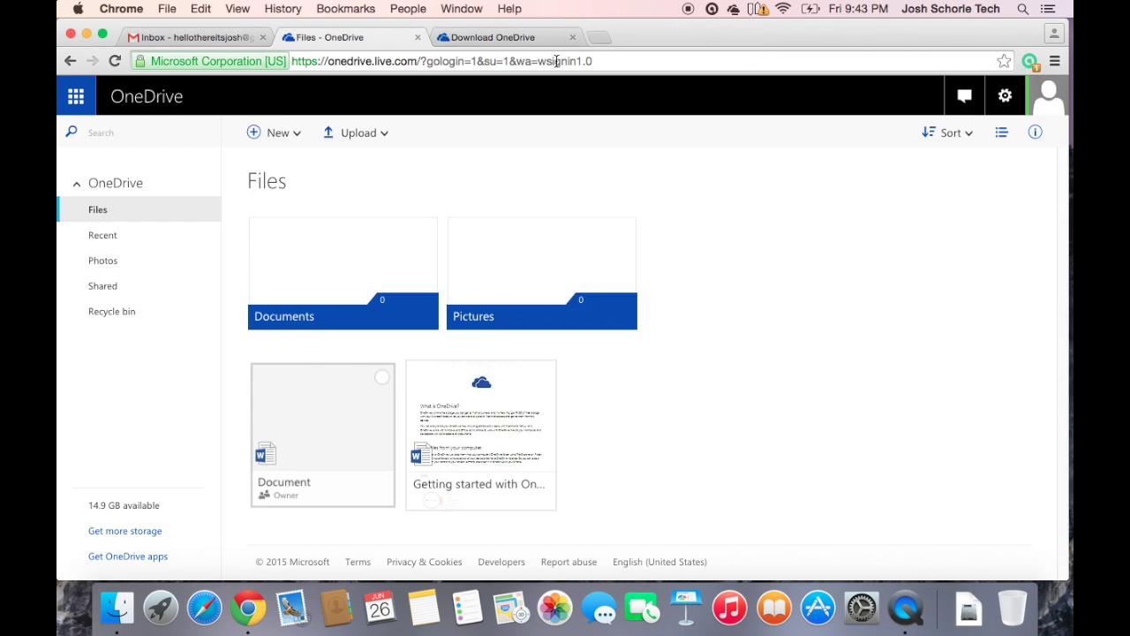
left_click(385, 380)
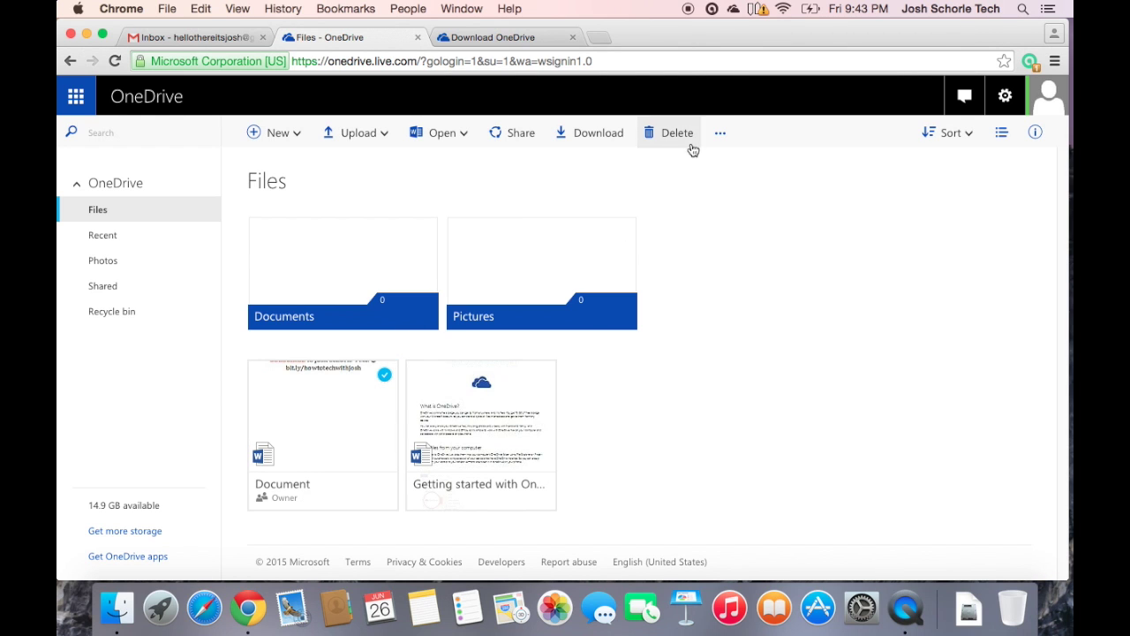
left_click(720, 137)
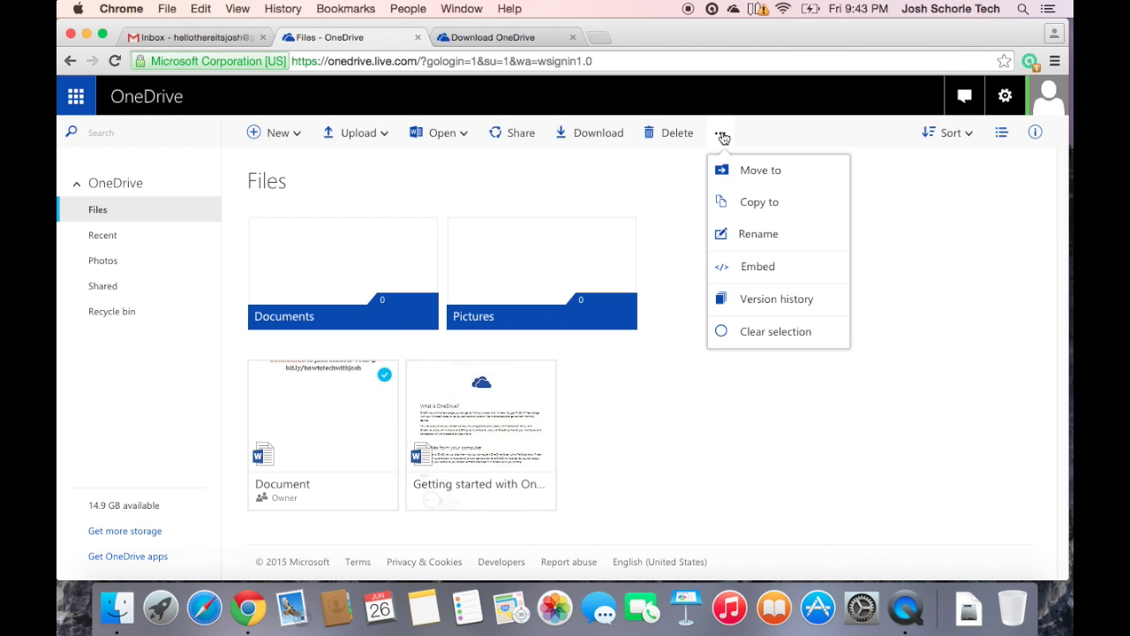
left_click(723, 137)
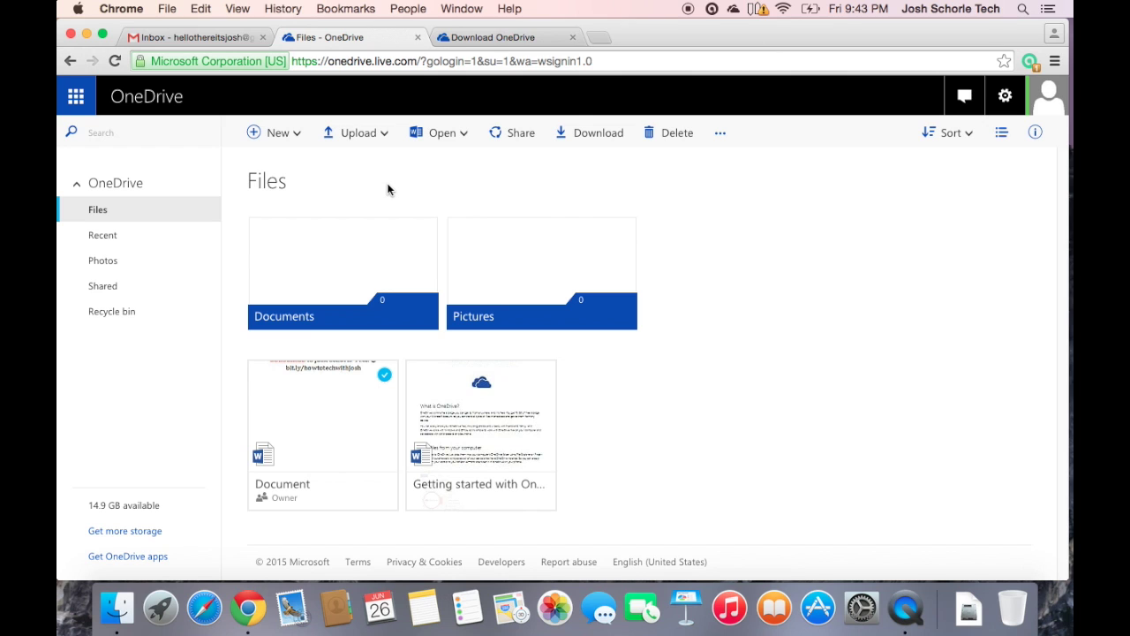
left_click(375, 140)
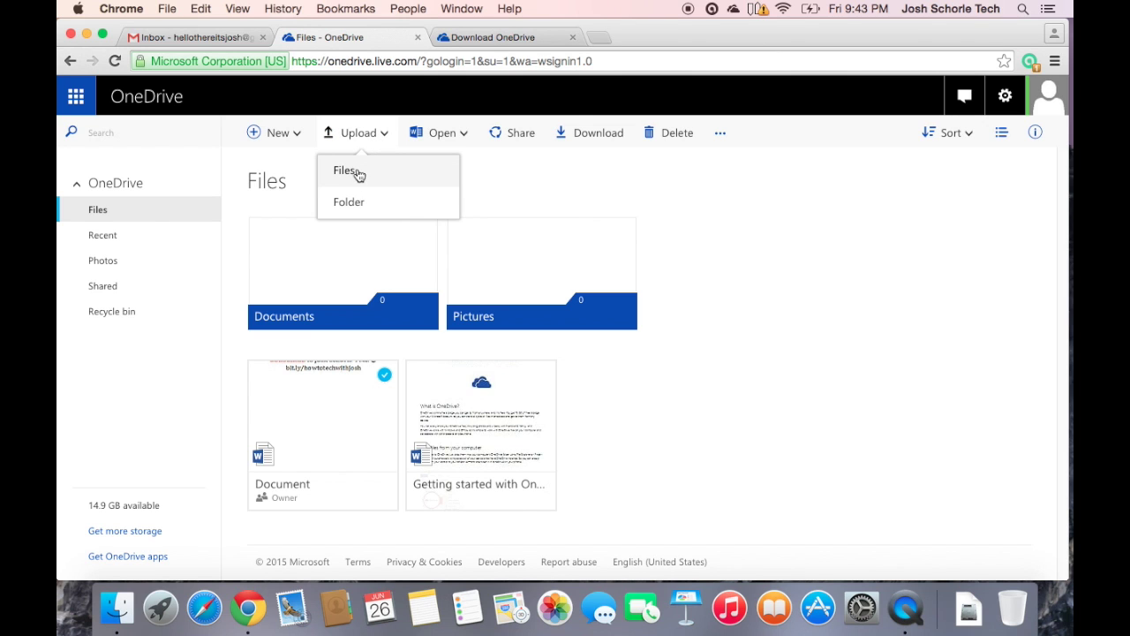